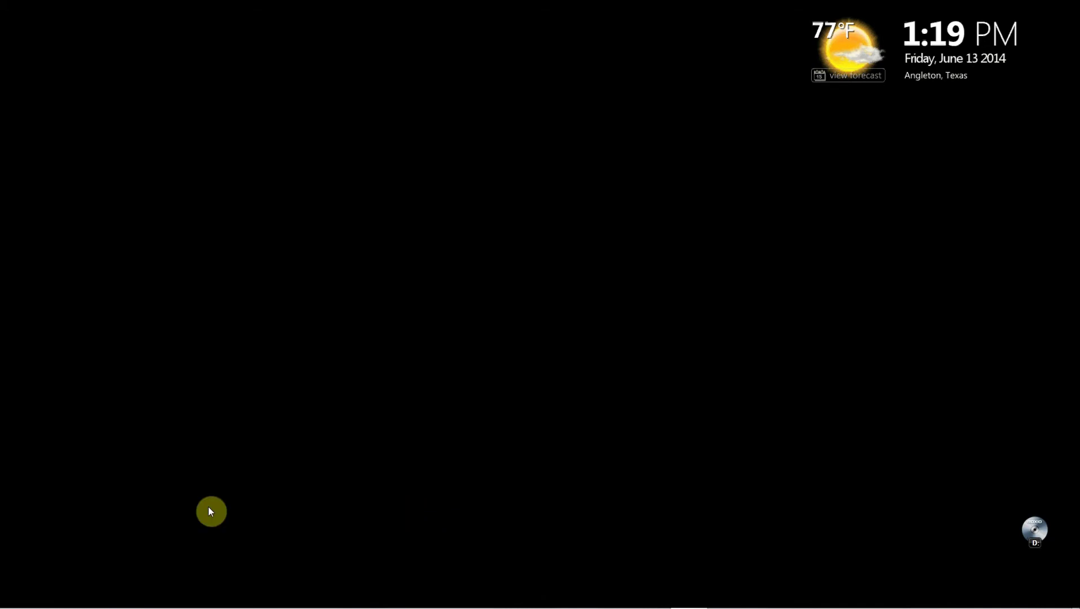
Step: Launch Access and open SmithD_Bavant Publishing.accdb from Work\Ch 2 in the Recent list
{"action": "mouse_move", "coordinate": [18, 603]}
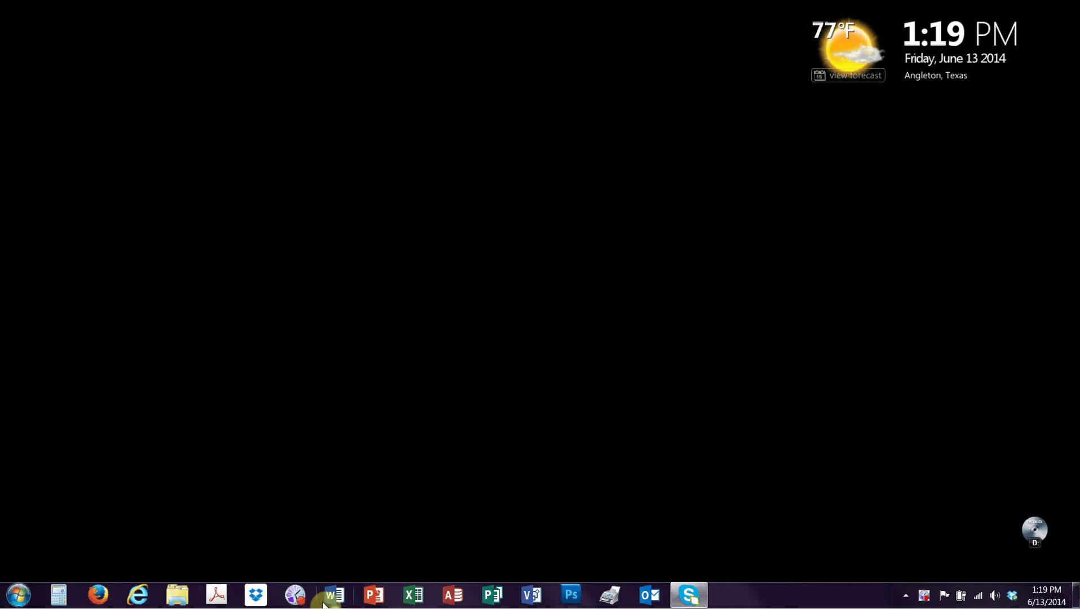
{"action": "left_click", "coordinate": [449, 596]}
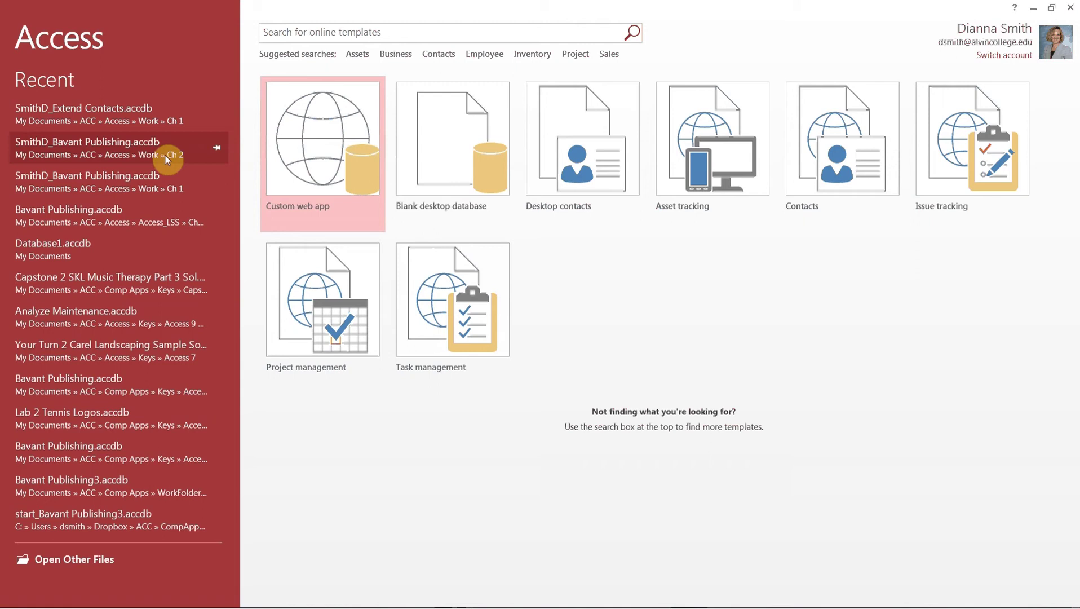
{"action": "left_click", "coordinate": [103, 151]}
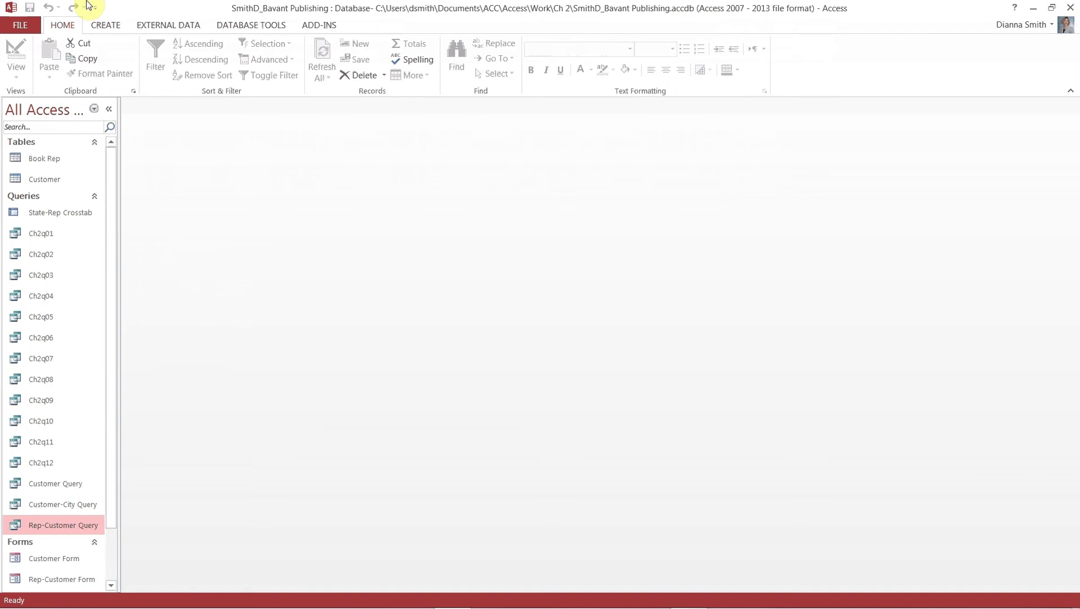
Step: Start a Save Database As copy in default format and browse to ACC\Access\Work
{"action": "left_click", "coordinate": [15, 27]}
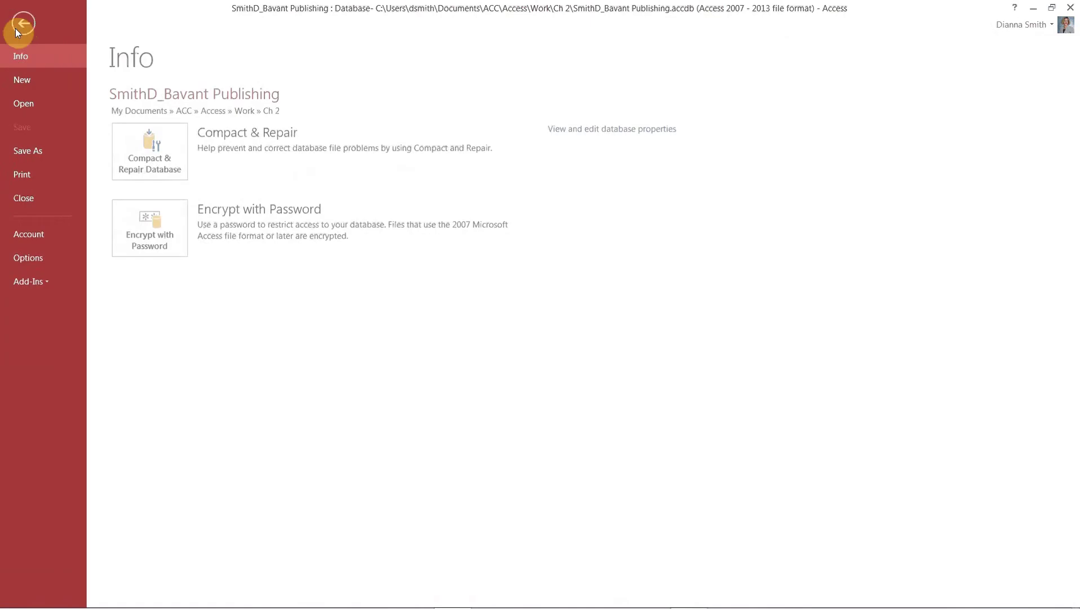
{"action": "left_click", "coordinate": [44, 152]}
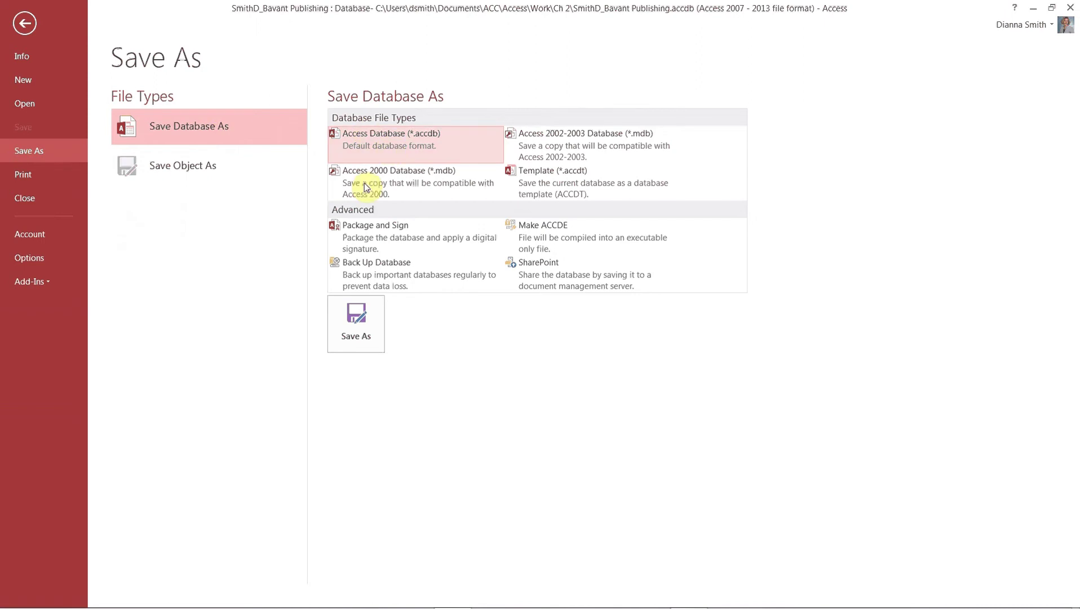
{"action": "left_click", "coordinate": [364, 320]}
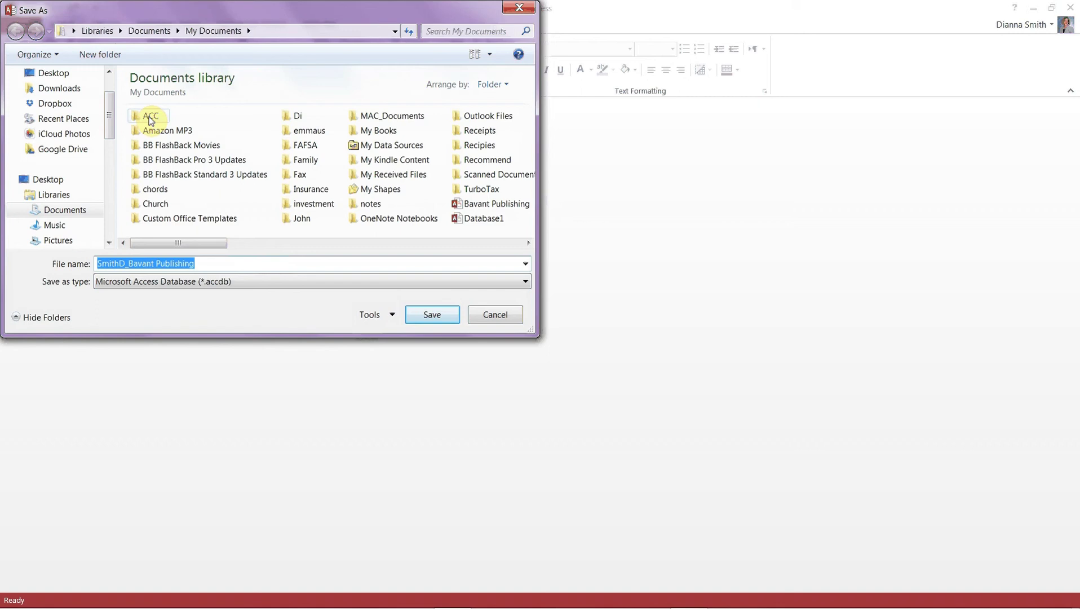
{"action": "double_click", "coordinate": [148, 116]}
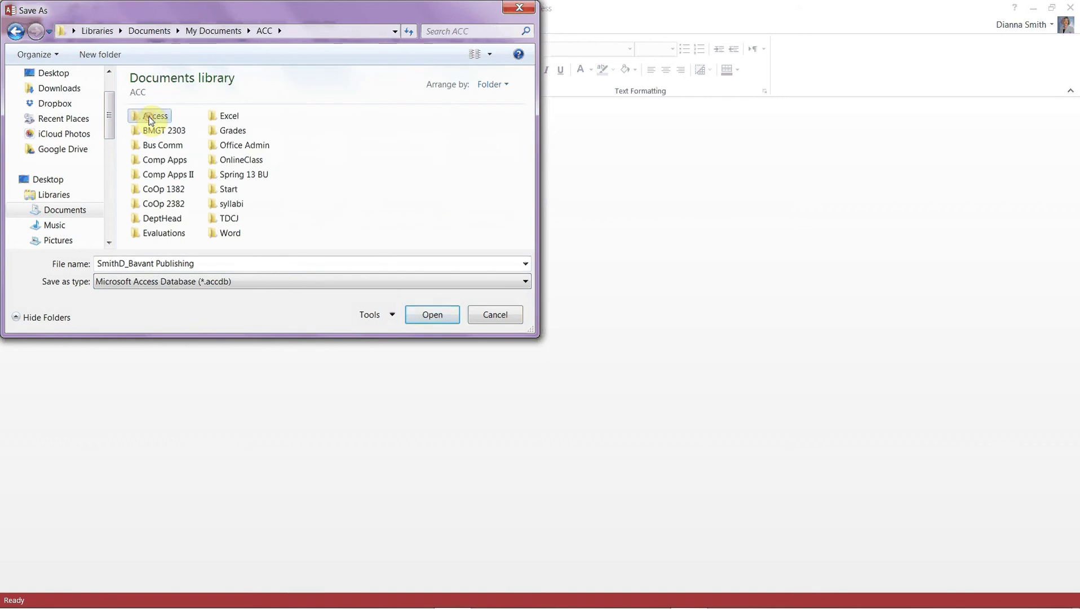
{"action": "double_click", "coordinate": [150, 117]}
{"action": "double_click", "coordinate": [152, 175]}
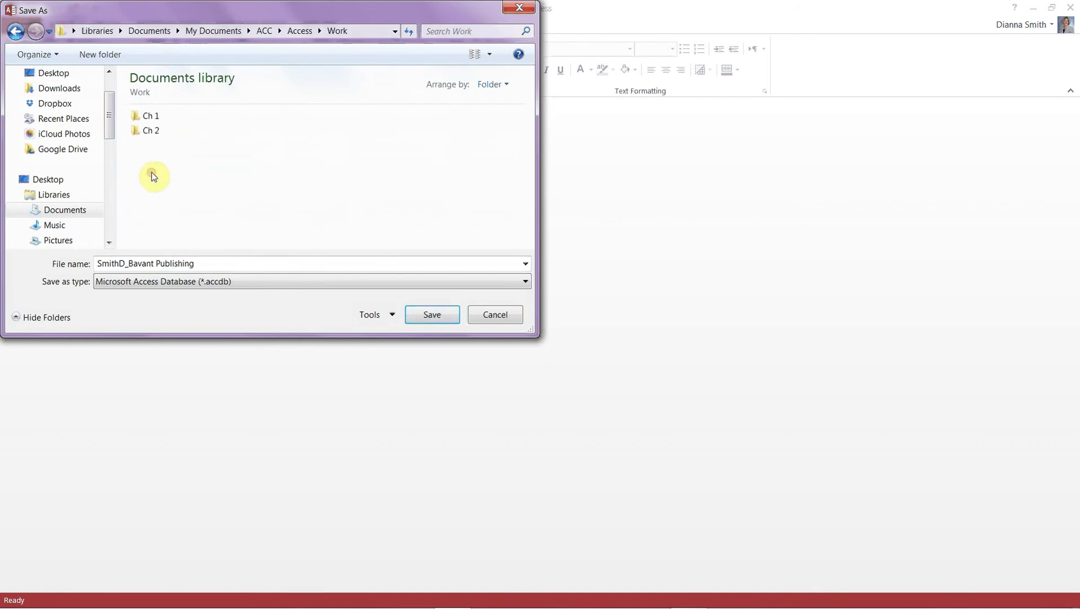
Step: Create a new Ch 3 folder inside Work and save the database copy there
{"action": "left_click", "coordinate": [97, 56]}
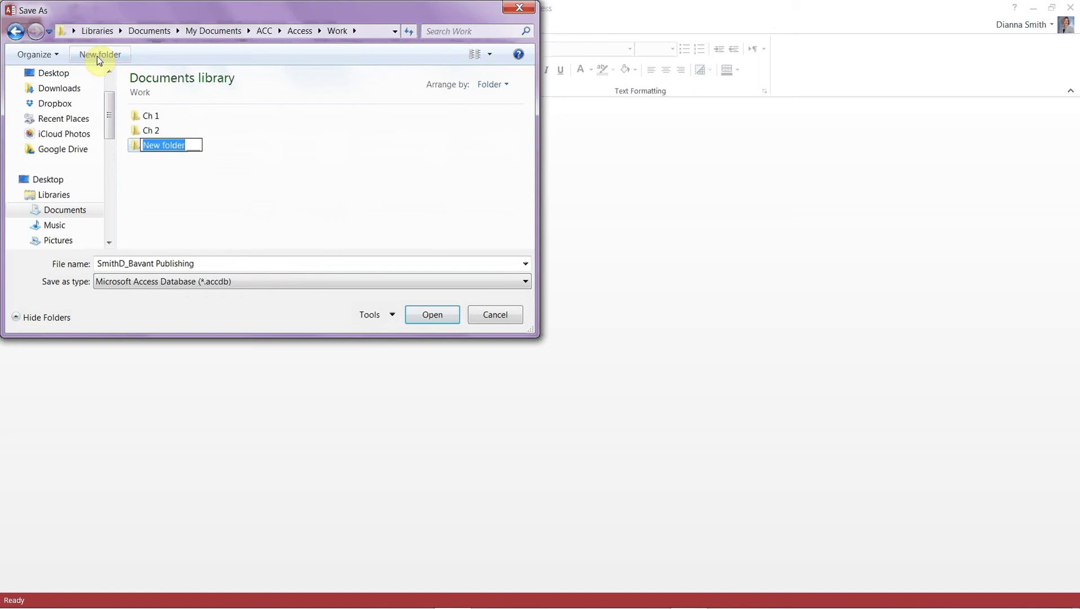
{"action": "type", "text": "C"}
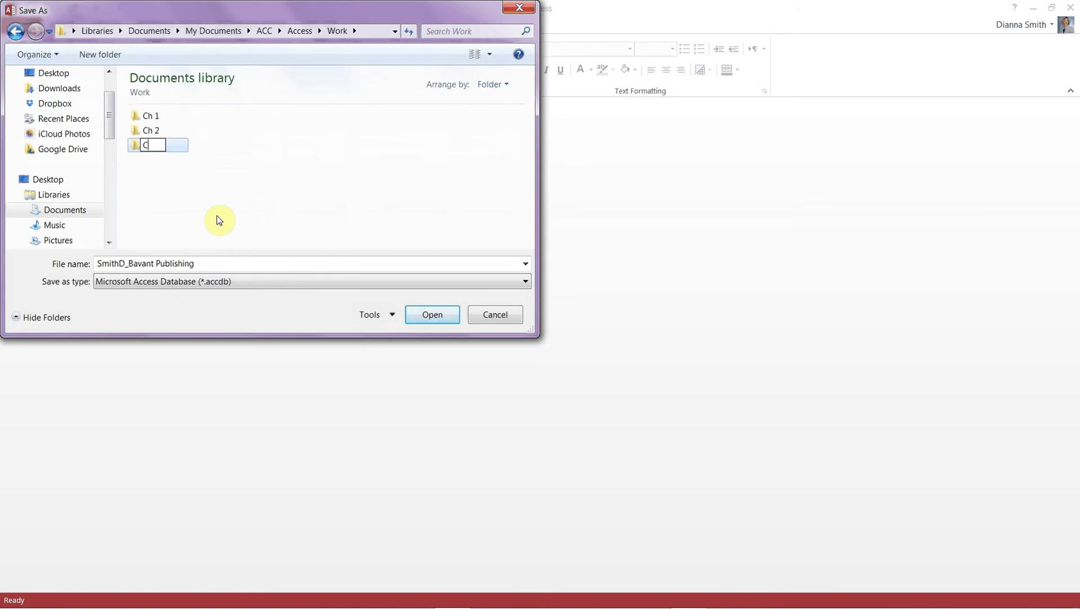
{"action": "type", "text": "h 3"}
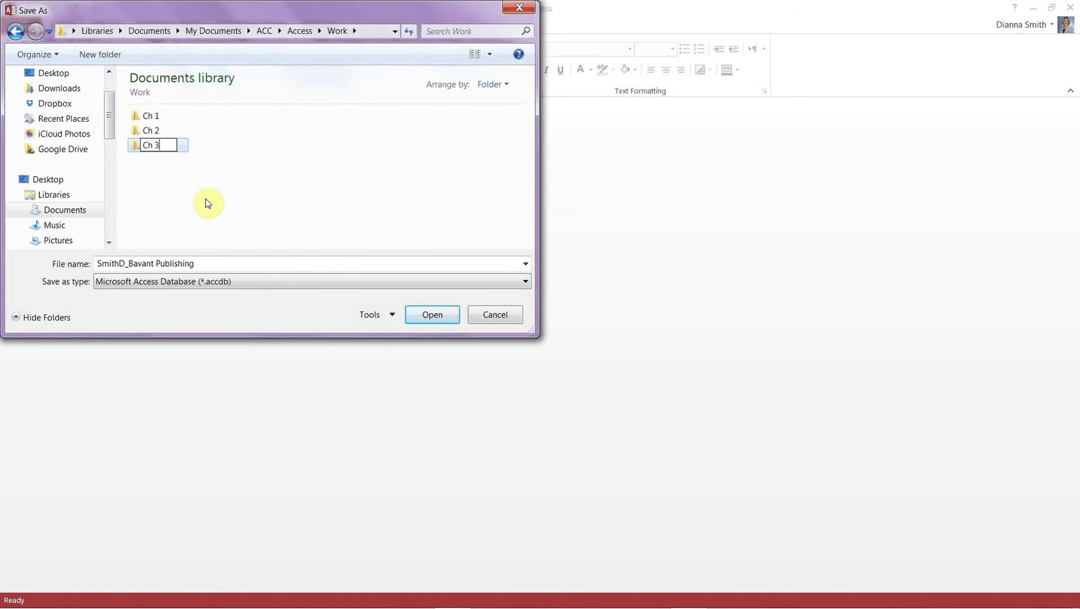
{"action": "key", "text": "Return"}
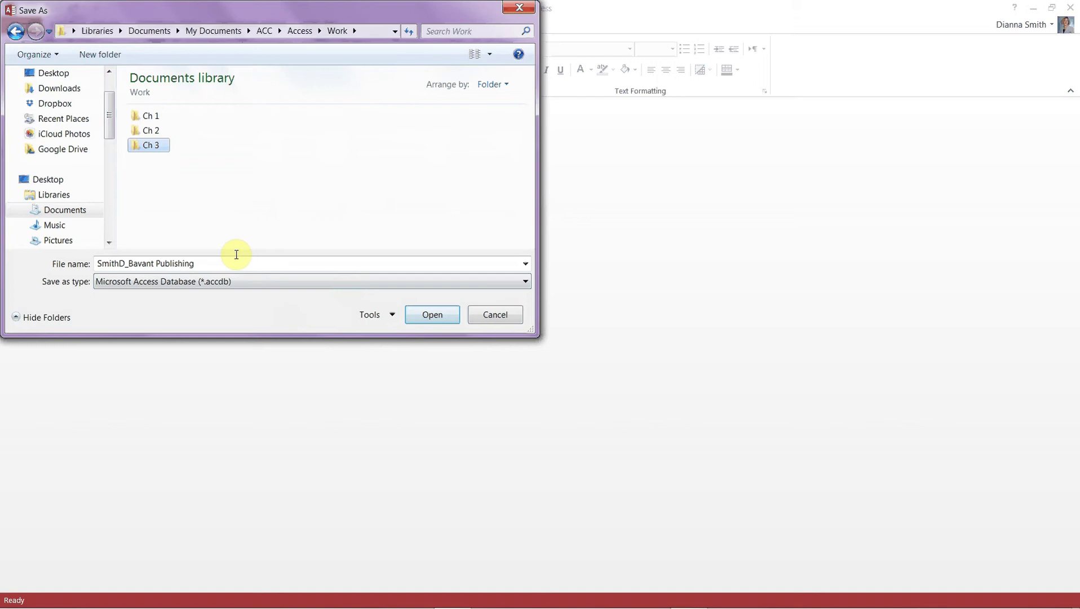
{"action": "double_click", "coordinate": [147, 145]}
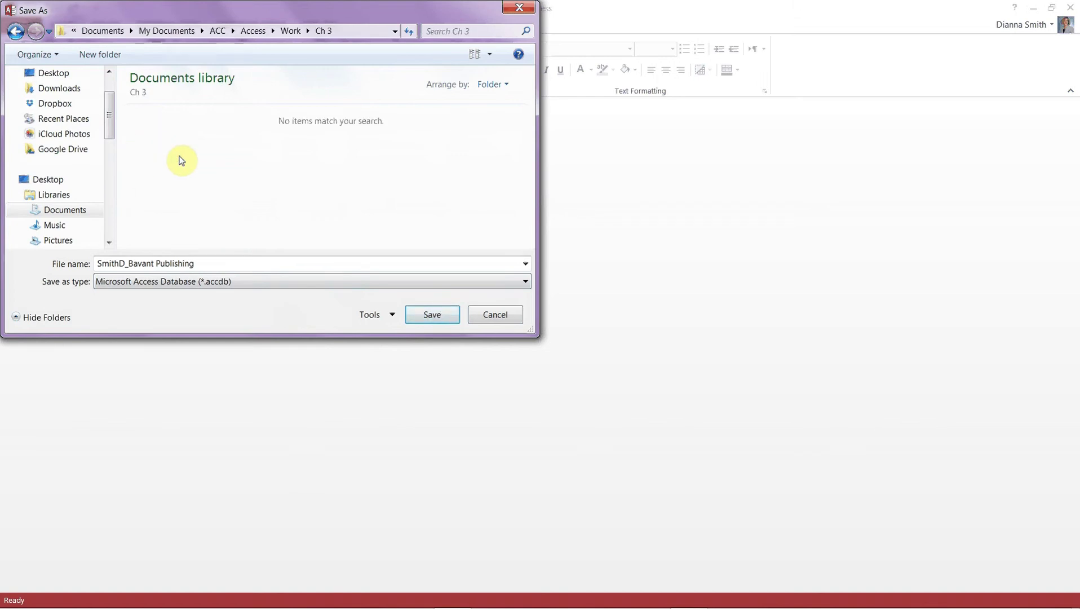
{"action": "left_click", "coordinate": [433, 317]}
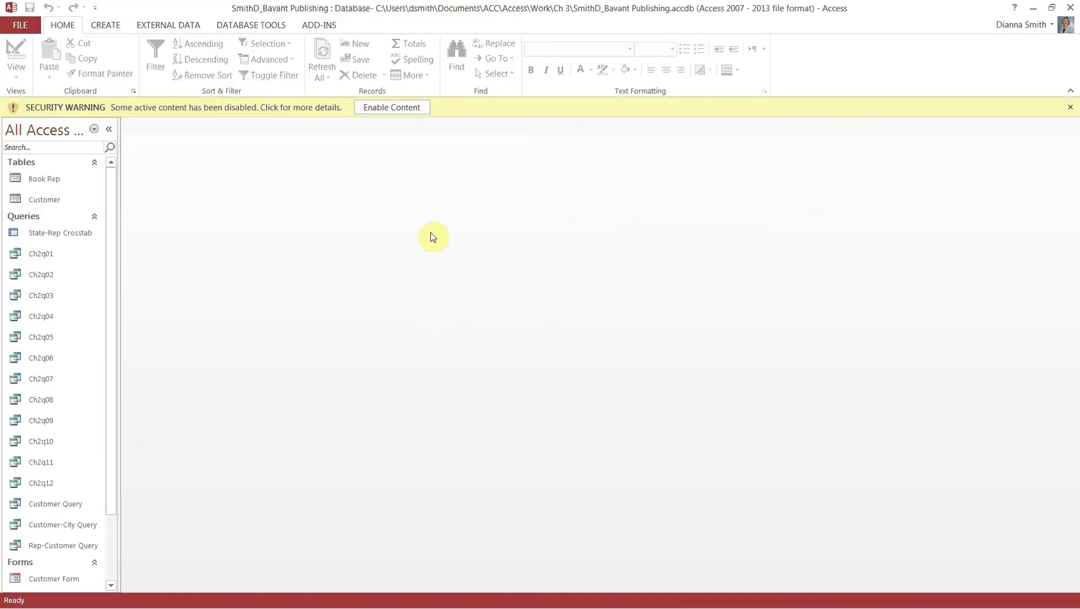
Step: Enable the copied database's content and select the Customer table in the Navigation Pane
{"action": "left_click", "coordinate": [388, 110]}
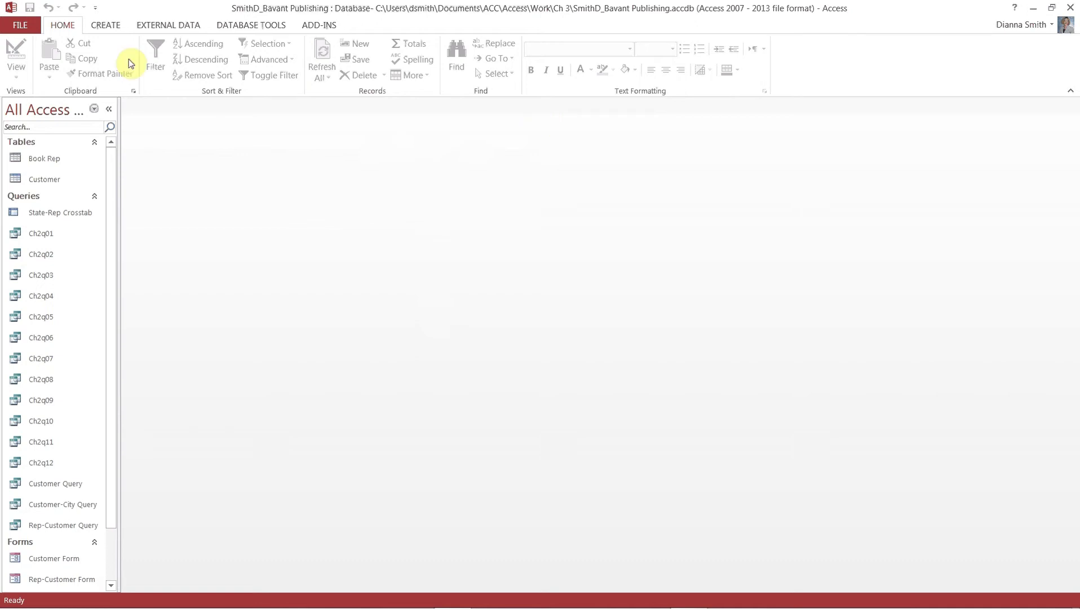
{"action": "left_click", "coordinate": [31, 177]}
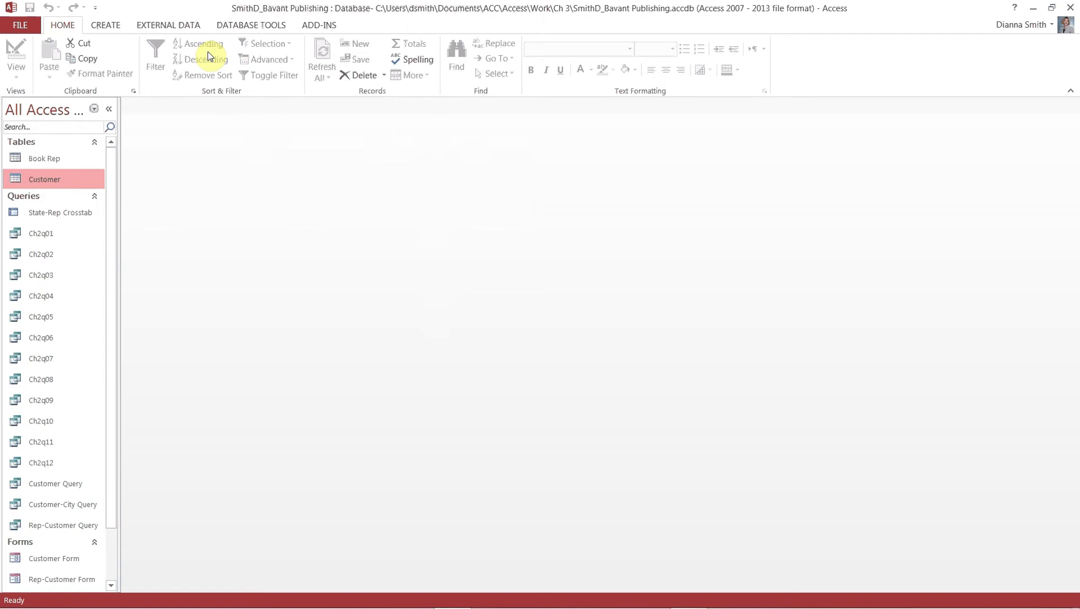
Step: Create a Split Form from the Customer table via More Forms, then view it in Form View
{"action": "left_click", "coordinate": [105, 27]}
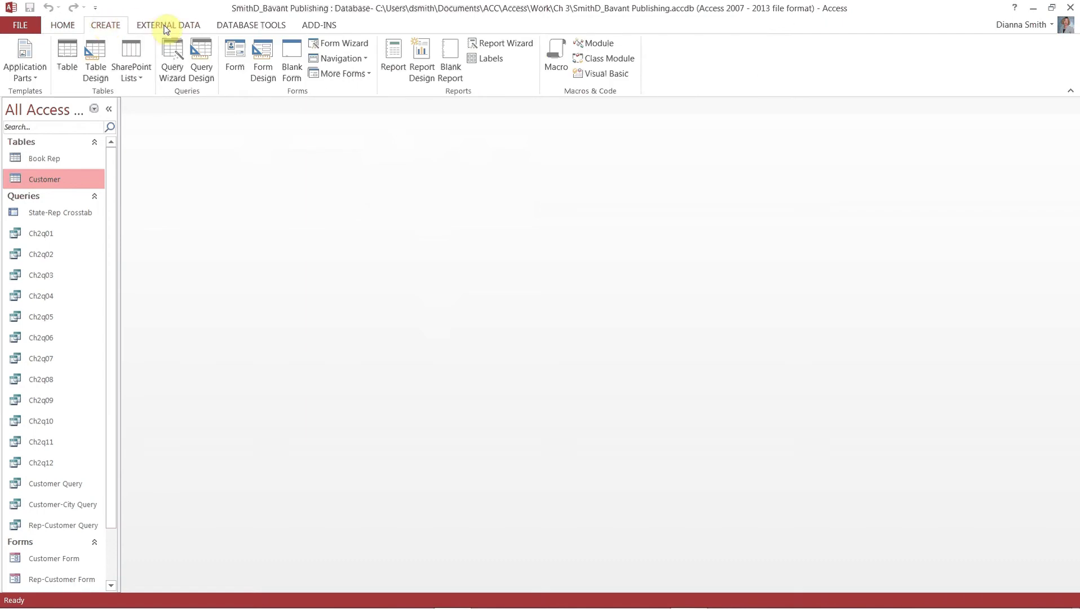
{"action": "left_click", "coordinate": [341, 77]}
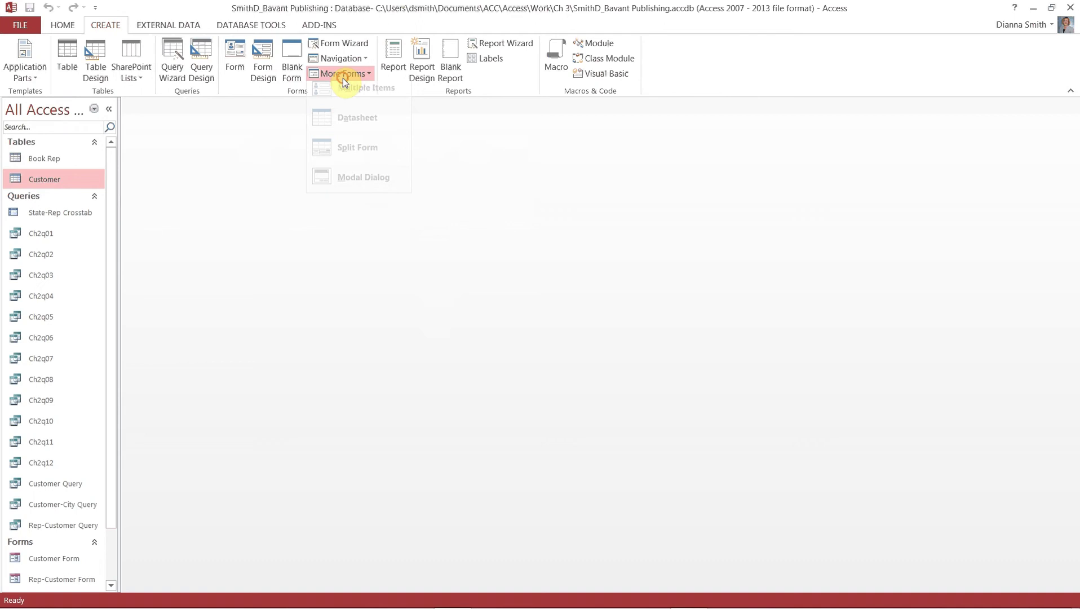
{"action": "left_click", "coordinate": [349, 156]}
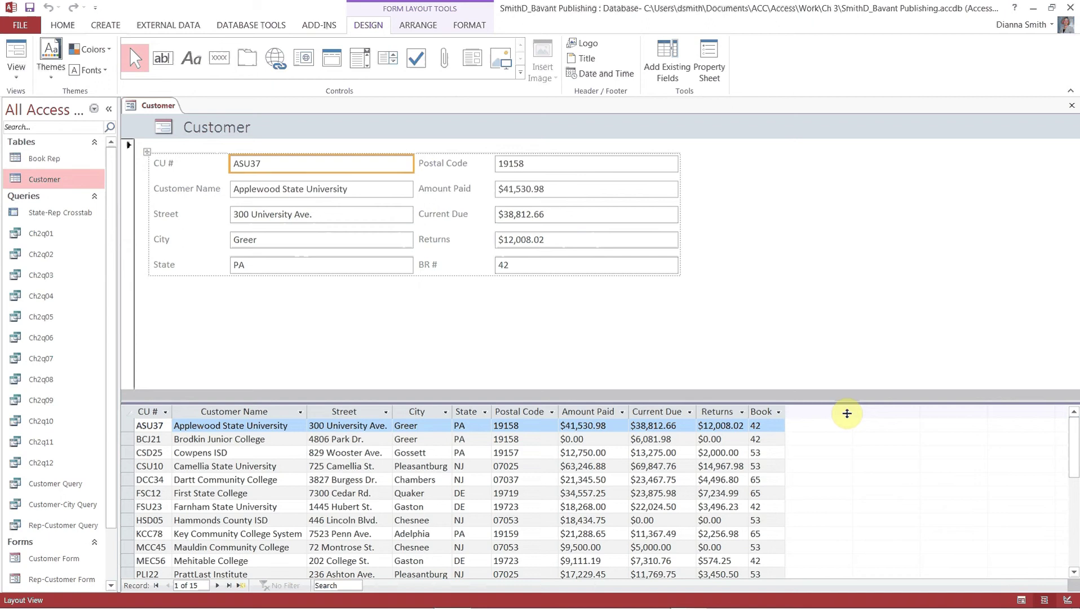
{"action": "left_click", "coordinate": [1021, 600]}
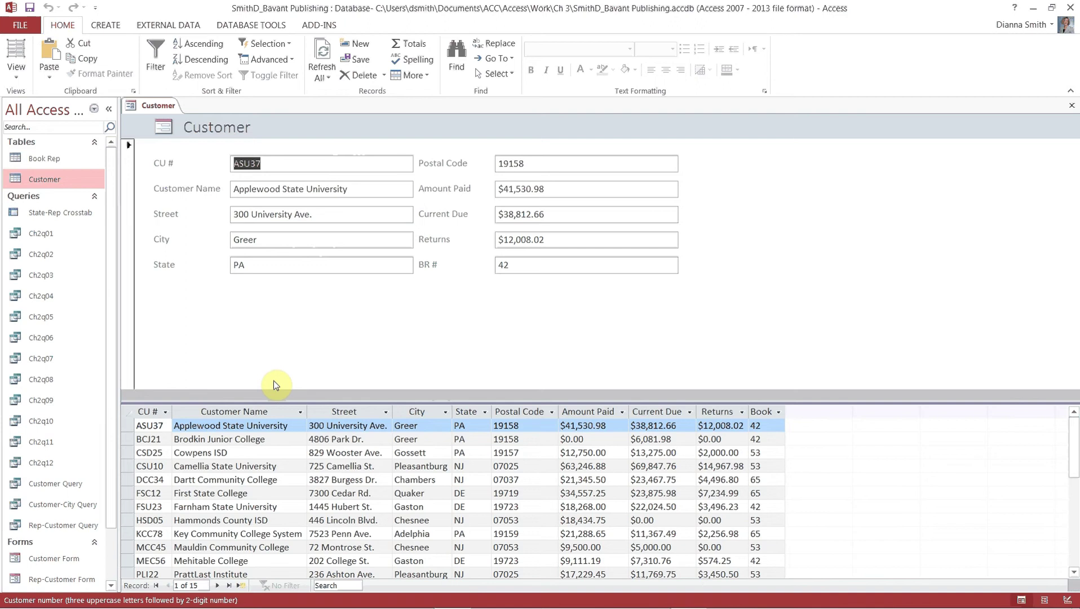
Step: Save the new form under the name 'Customer Split Form'
{"action": "left_click", "coordinate": [30, 9]}
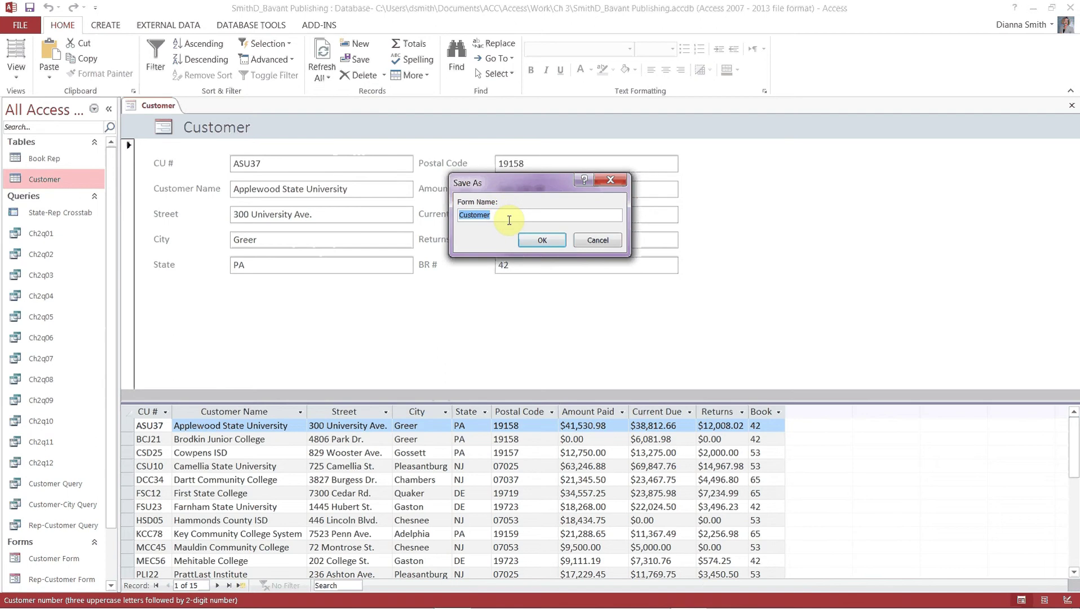
{"action": "left_click", "coordinate": [512, 217]}
{"action": "type", "text": "Split Form"}
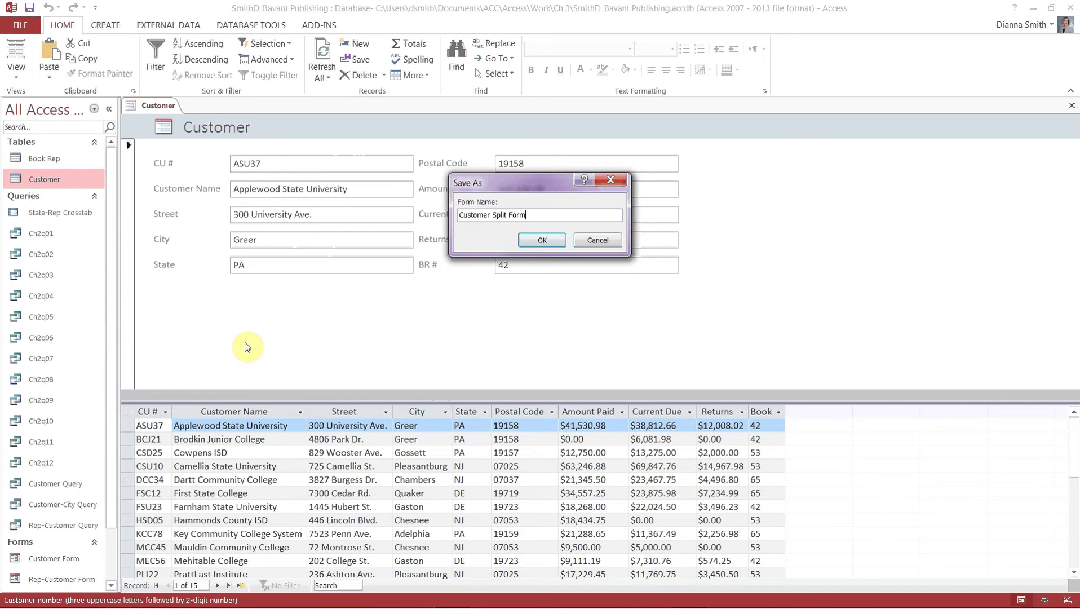
{"action": "left_click", "coordinate": [540, 239]}
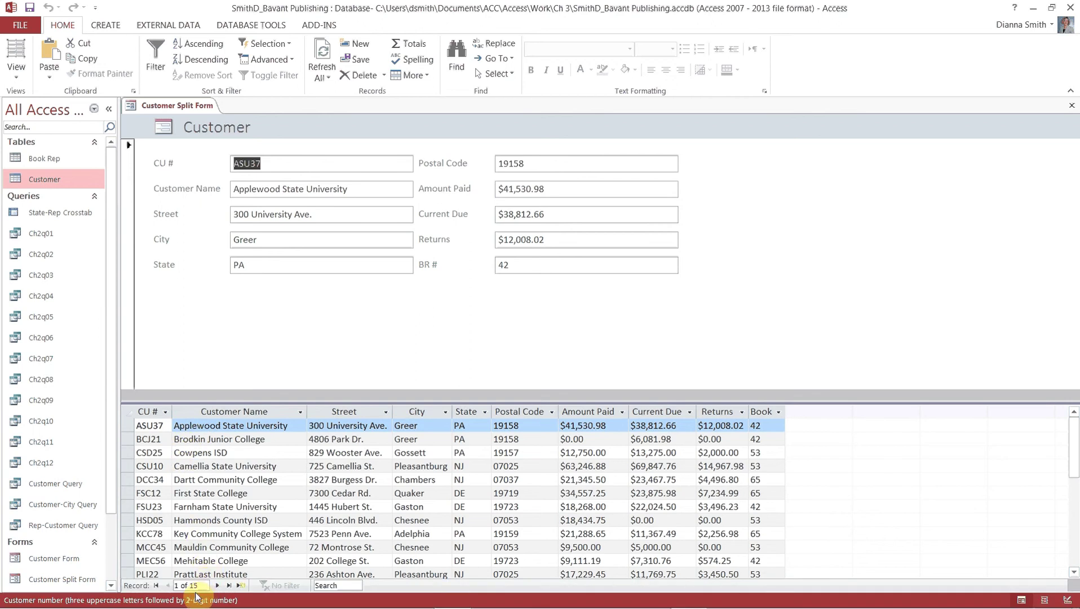
Step: Browse customer records: go to the first, step forward to DCC34, then the last
{"action": "left_click", "coordinate": [157, 585]}
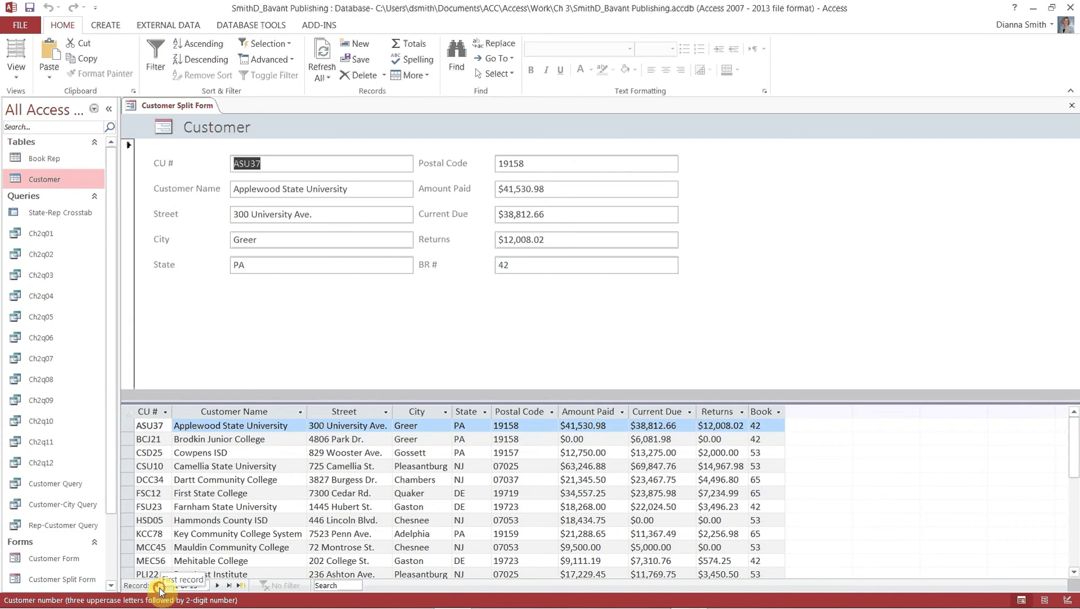
{"action": "left_click", "coordinate": [217, 585]}
{"action": "left_click", "coordinate": [216, 585]}
{"action": "left_click", "coordinate": [217, 586]}
{"action": "left_click", "coordinate": [217, 588]}
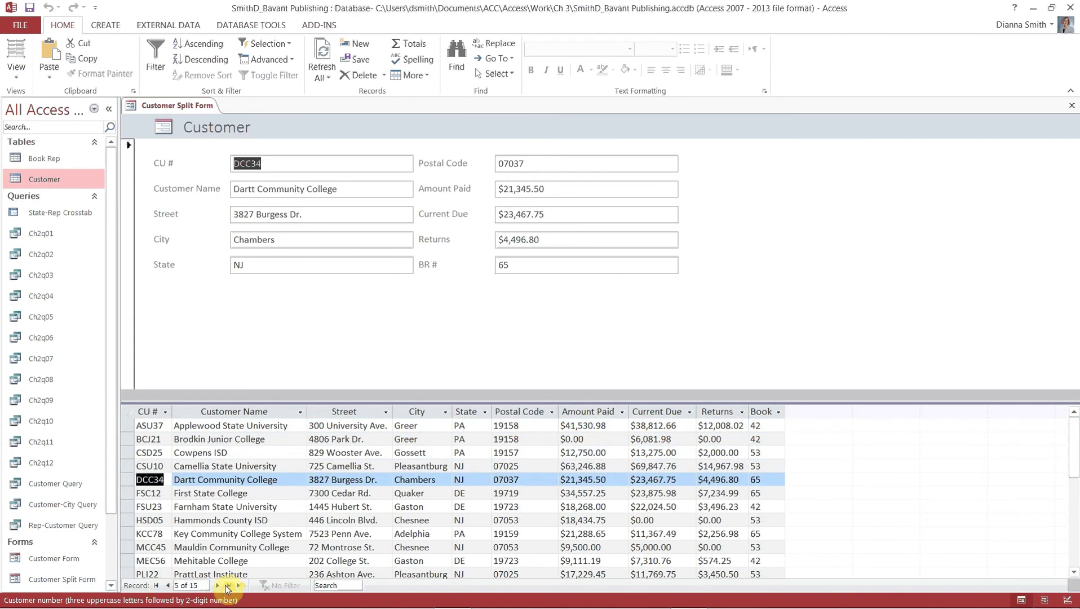
{"action": "left_click", "coordinate": [229, 587]}
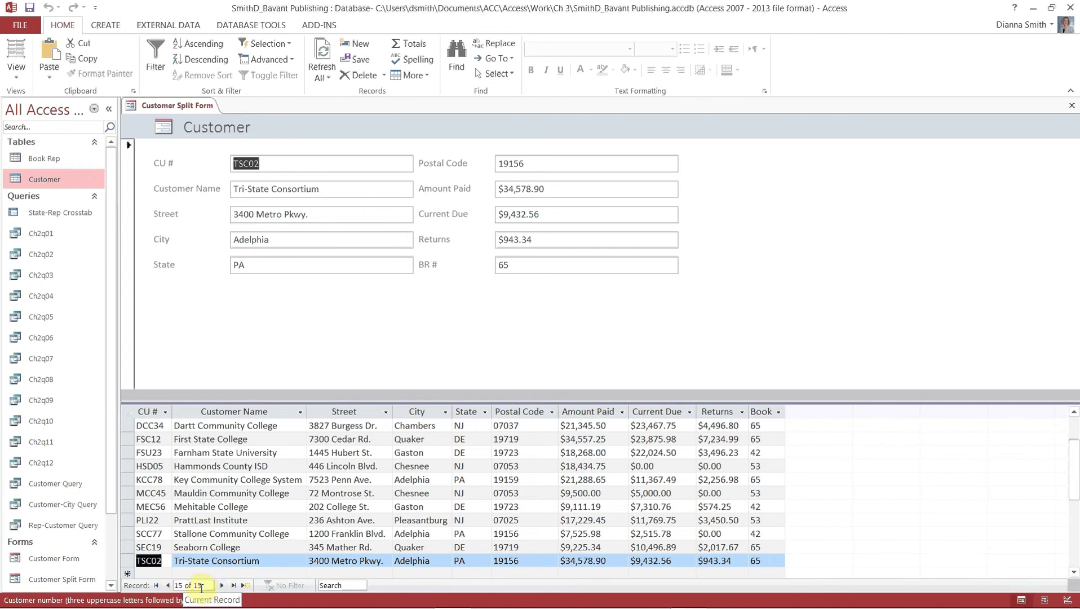
Step: Jump to record 12 (PLI22), then start a new blank record
{"action": "left_click", "coordinate": [207, 586]}
{"action": "double_click", "coordinate": [206, 586]}
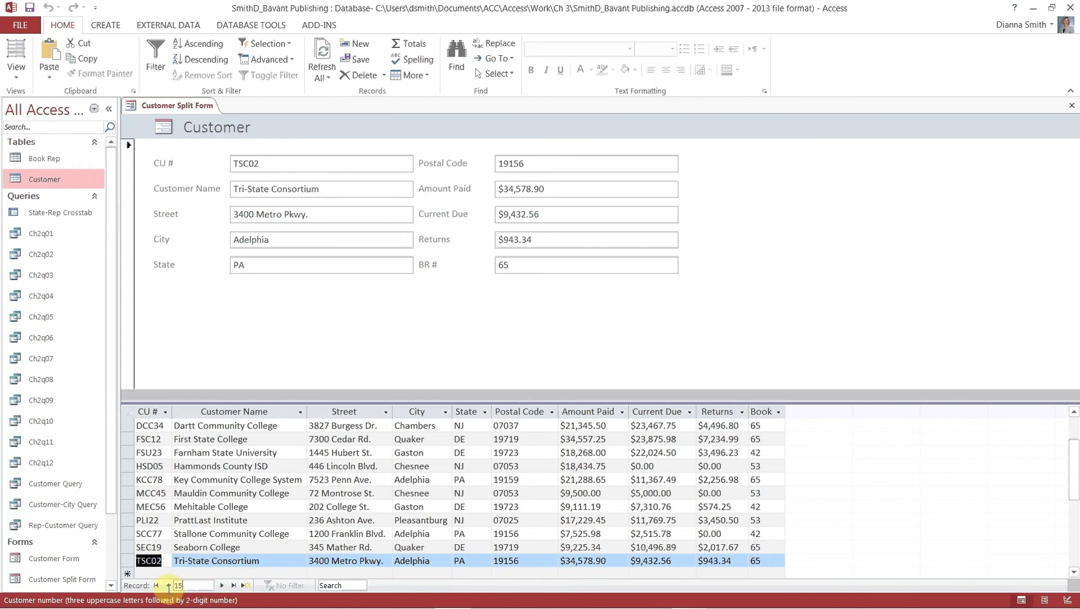
{"action": "type", "text": "12"}
{"action": "key", "text": "Return"}
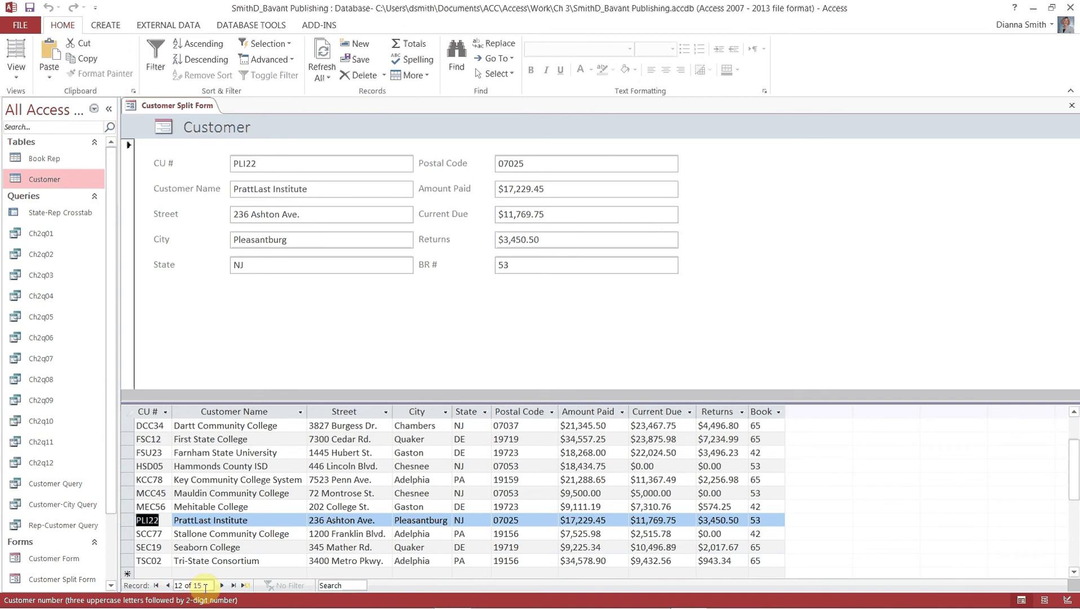
{"action": "left_click", "coordinate": [247, 588]}
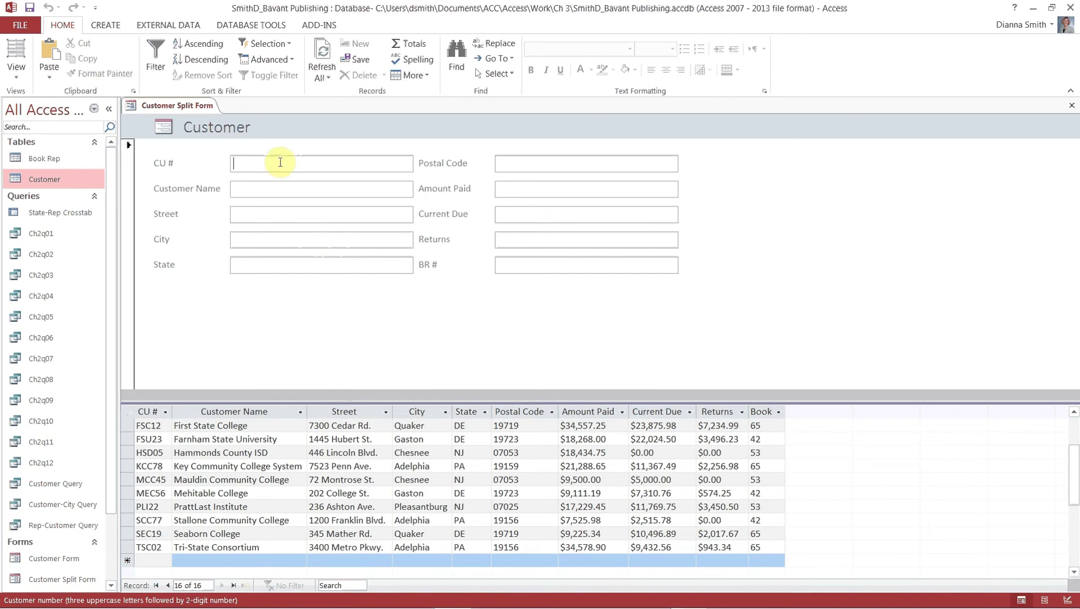
Step: Enter CRU11, Cristie University, 1220 University Pl., Pleasantburg, NJ 07025, with Amount Paid 0
{"action": "type", "text": "CR"}
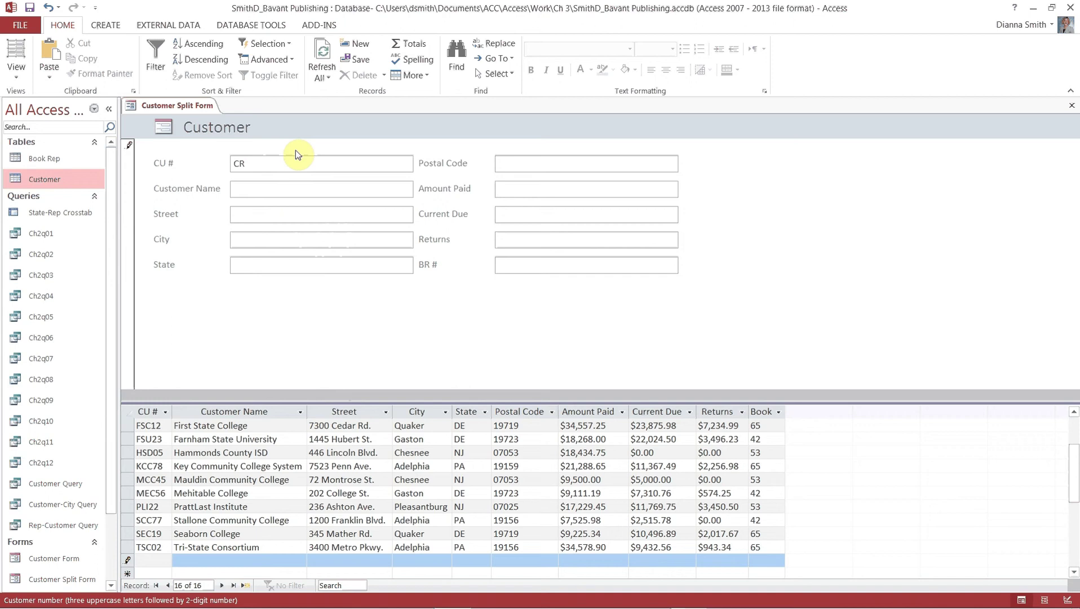
{"action": "type", "text": "U11"}
{"action": "key", "text": "Tab"}
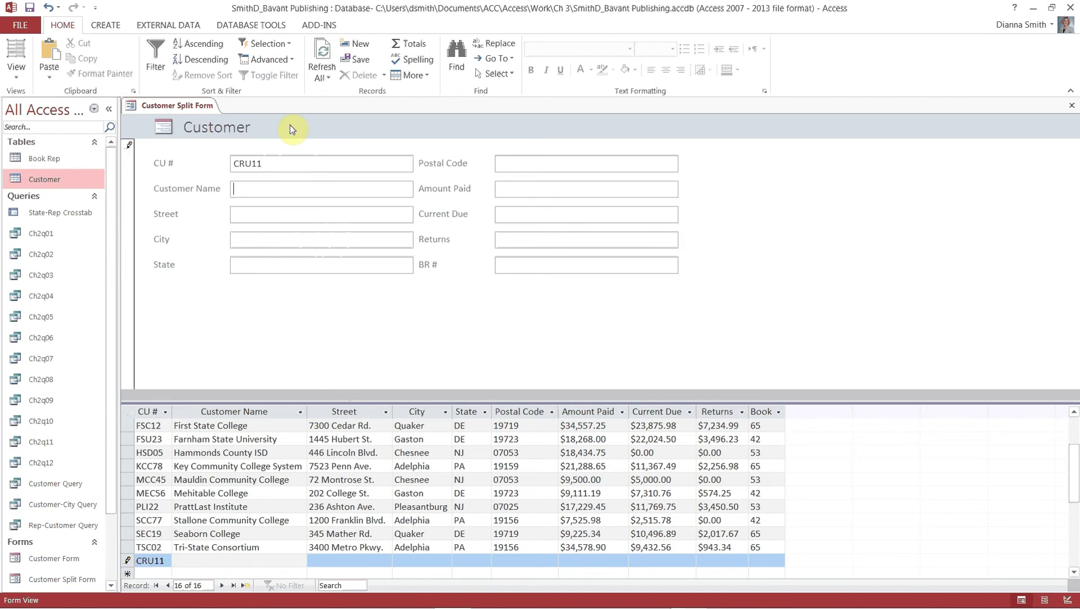
{"action": "type", "text": "Cristie University"}
{"action": "key", "text": "Tab"}
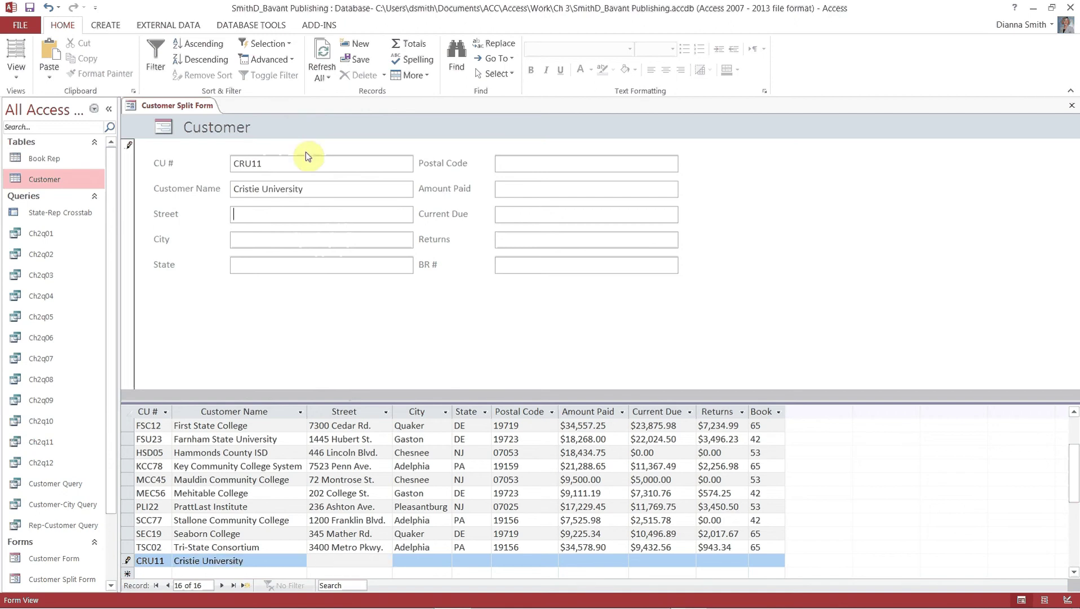
{"action": "type", "text": "1220"}
{"action": "type", "text": " Univer"}
{"action": "type", "text": "sity Pl."}
{"action": "type", "text": "Pl"}
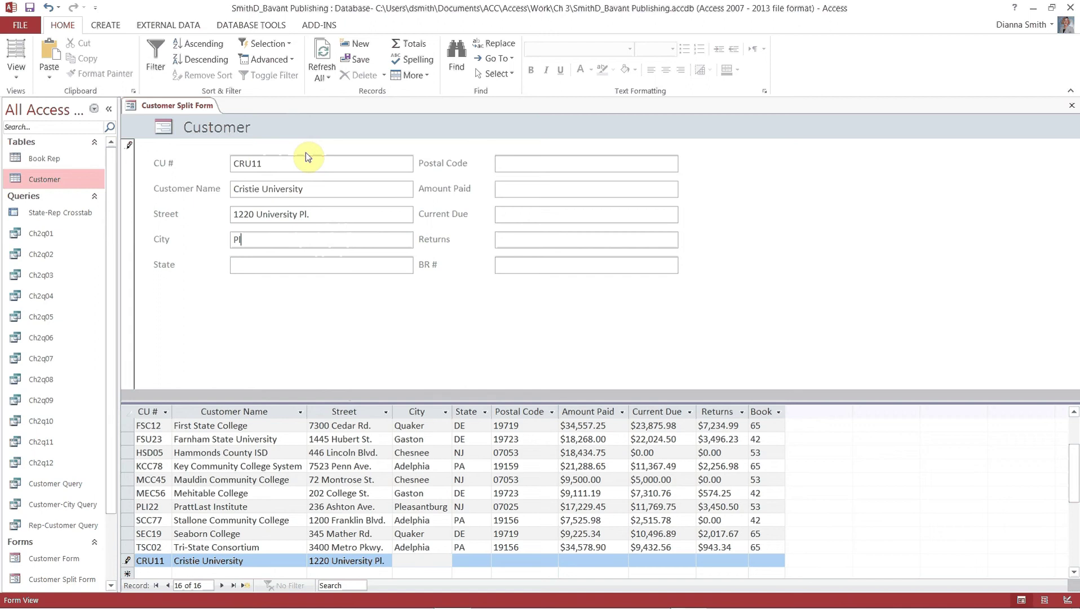
{"action": "type", "text": "easantburg"}
{"action": "key", "text": "Tab"}
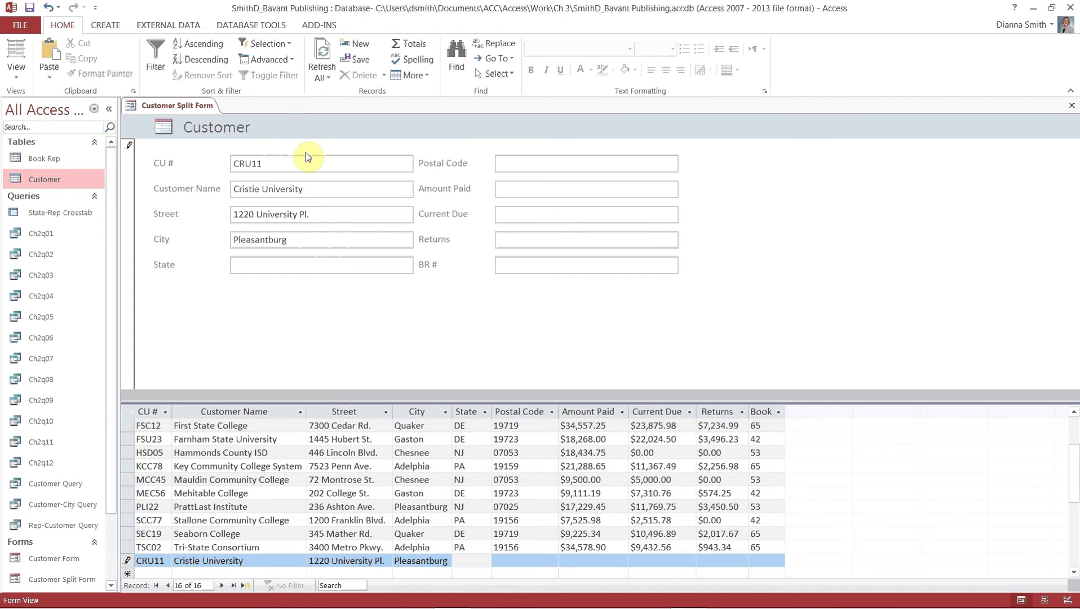
{"action": "type", "text": "NJ"}
{"action": "key", "text": "Tab"}
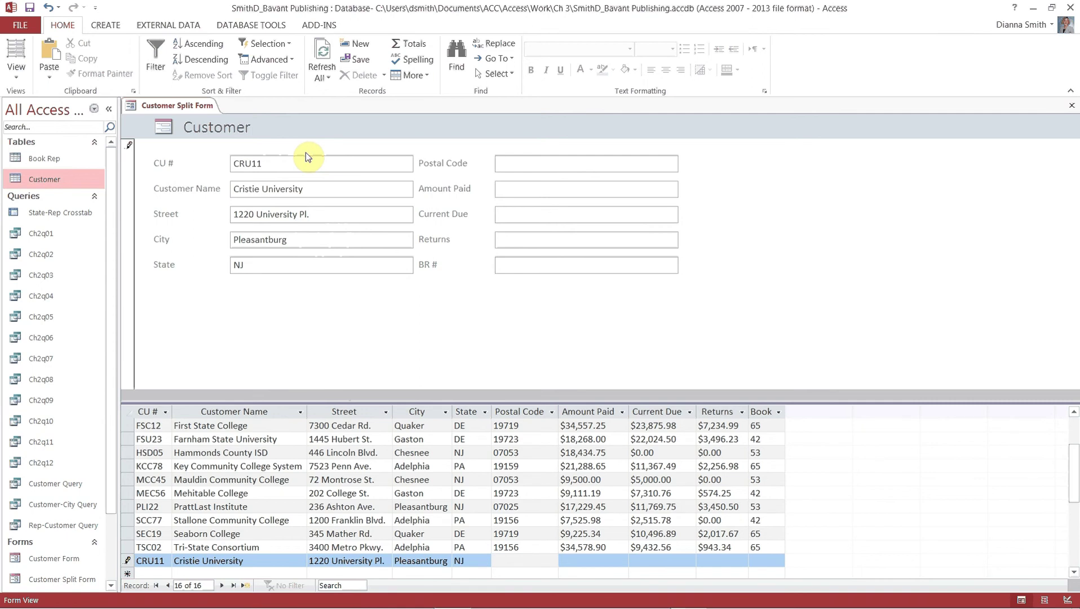
{"action": "type", "text": "07025"}
{"action": "key", "text": "Tab"}
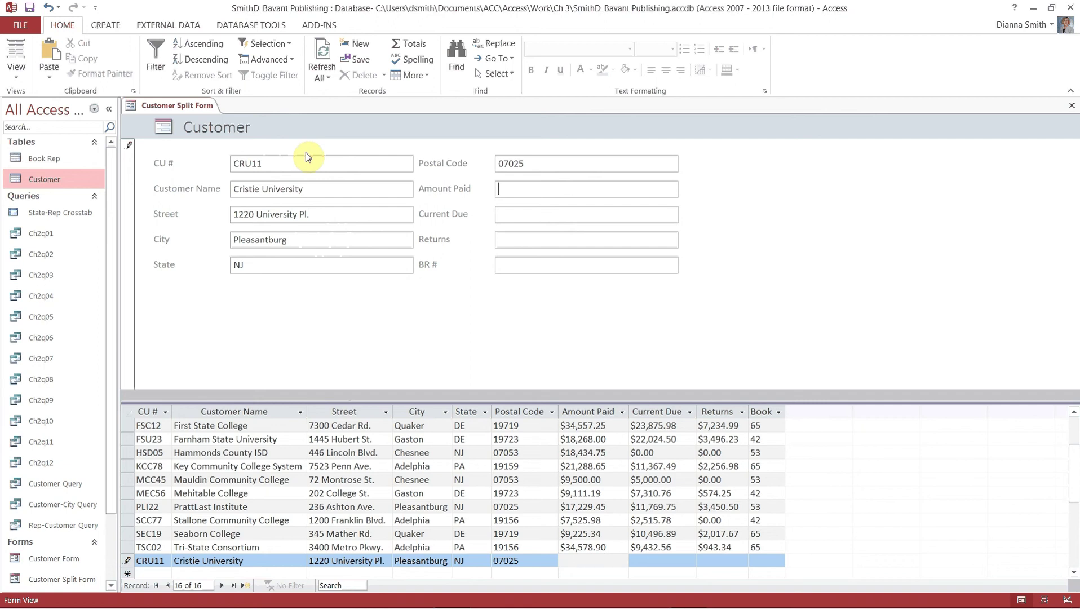
{"action": "type", "text": "0"}
{"action": "key", "text": "Tab"}
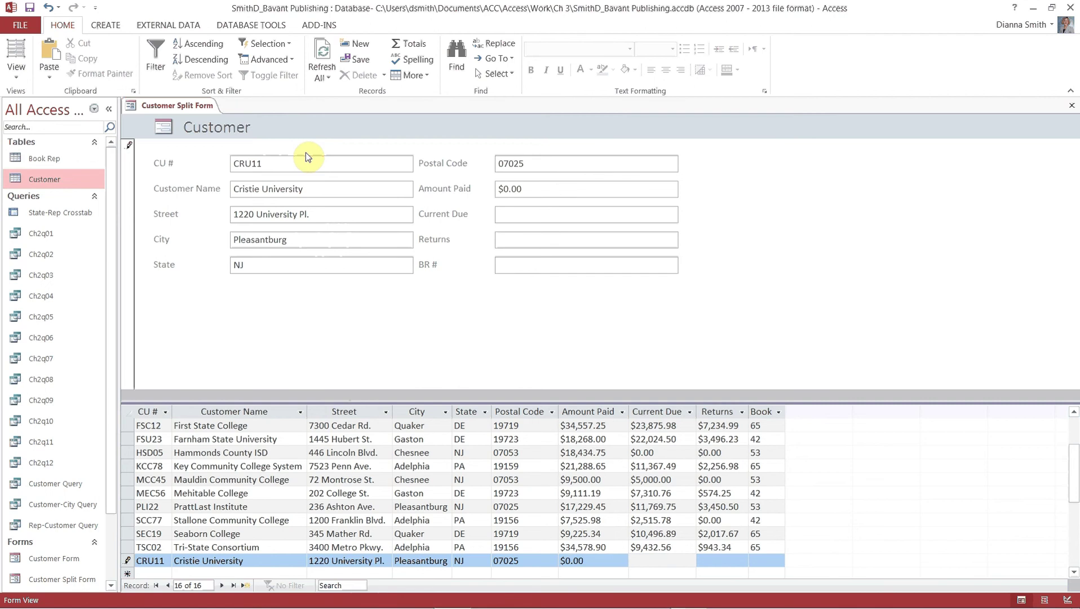
Step: Enter Current Due 14250, Returns 0 and BR # 42 to save the CRU11 record
{"action": "left_click", "coordinate": [305, 153]}
{"action": "type", "text": "14250"}
{"action": "key", "text": "Tab"}
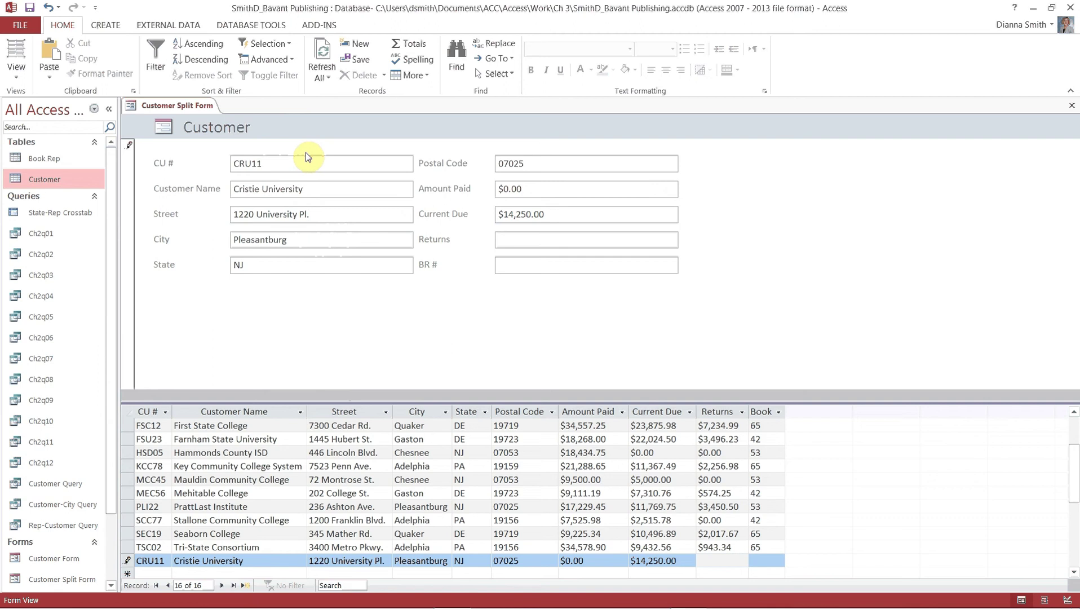
{"action": "type", "text": "0"}
{"action": "key", "text": "Tab"}
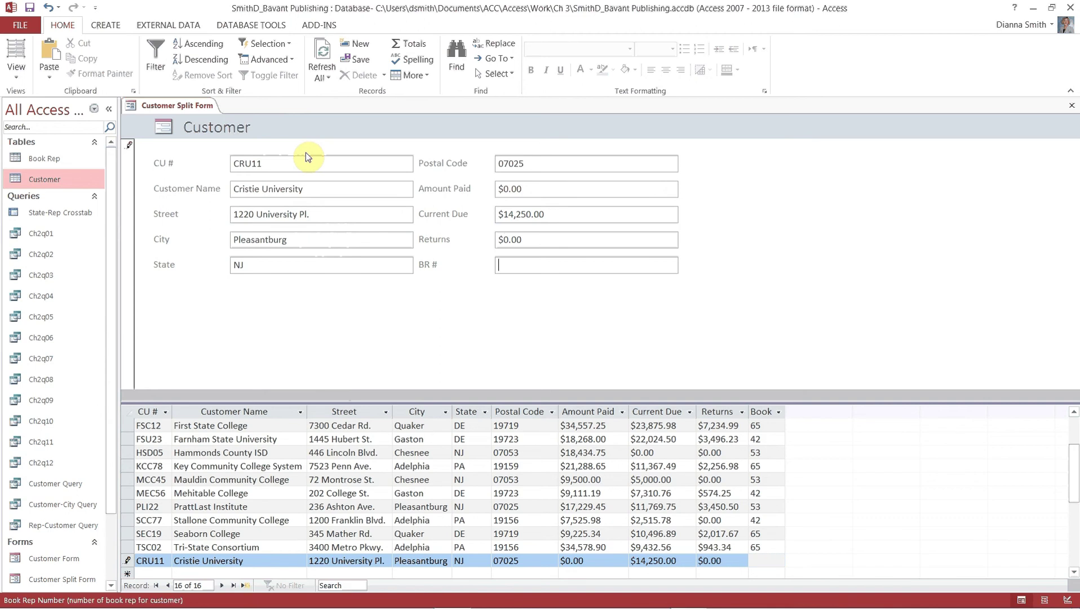
{"action": "type", "text": "42"}
{"action": "key", "text": "Tab"}
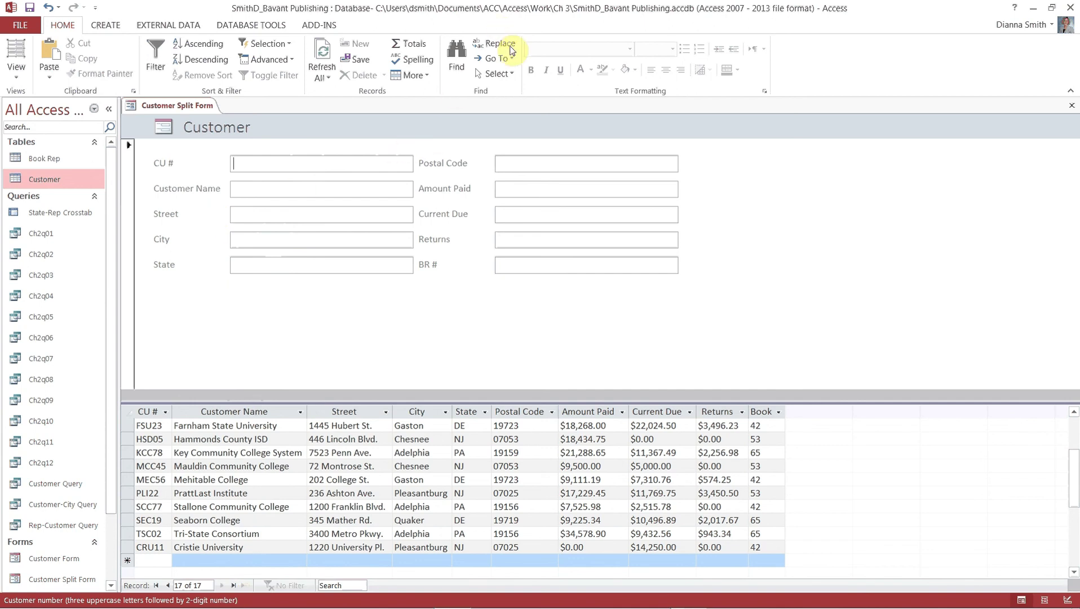
Step: Close the split form, open the Customer table to verify Cristie University, then close it
{"action": "left_click", "coordinate": [1071, 105]}
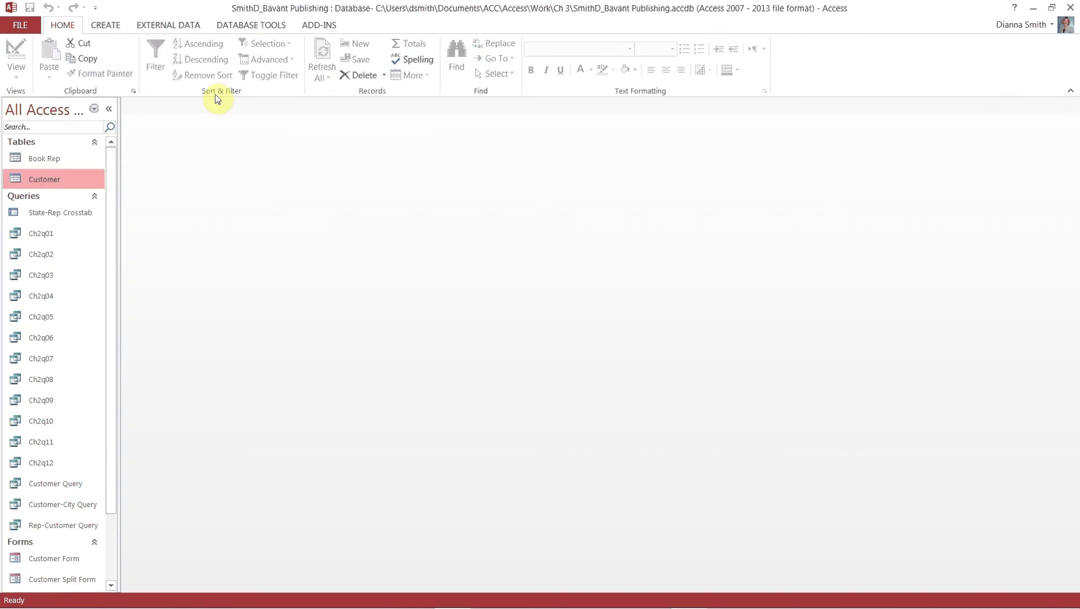
{"action": "double_click", "coordinate": [39, 179]}
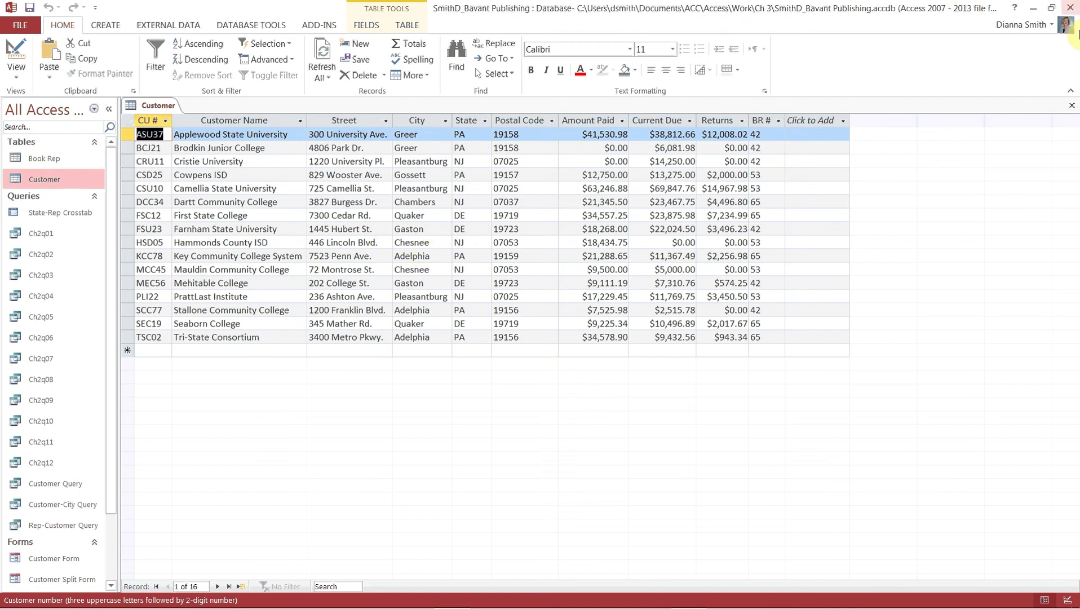
{"action": "left_click", "coordinate": [1071, 106]}
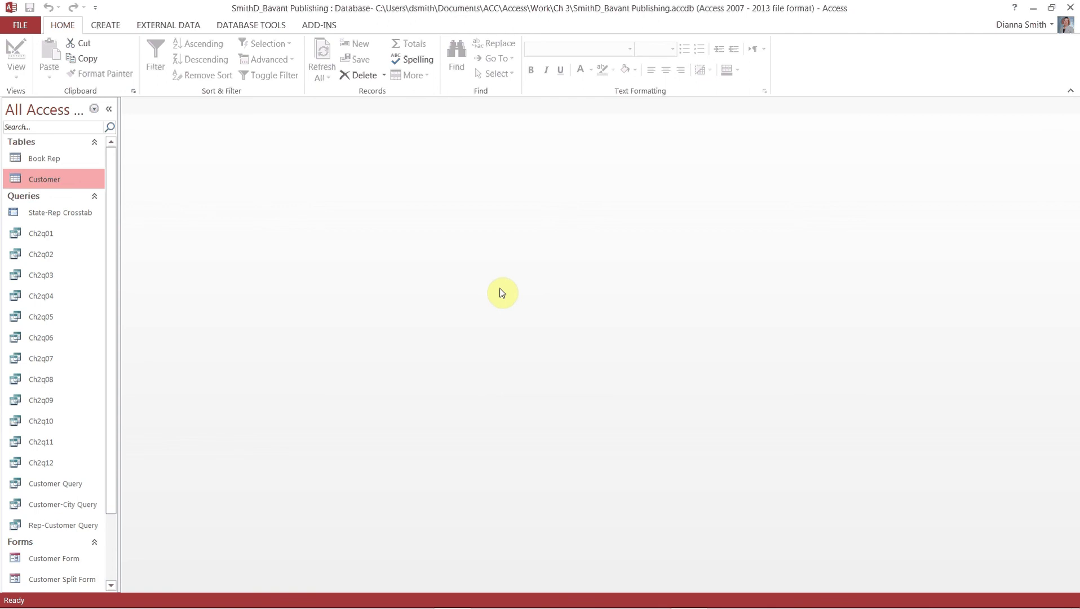
Step: Reopen Customer Split Form from its shortcut menu in the Navigation Pane
{"action": "scroll", "coordinate": [65, 529], "scroll_direction": "down", "scroll_amount": 2}
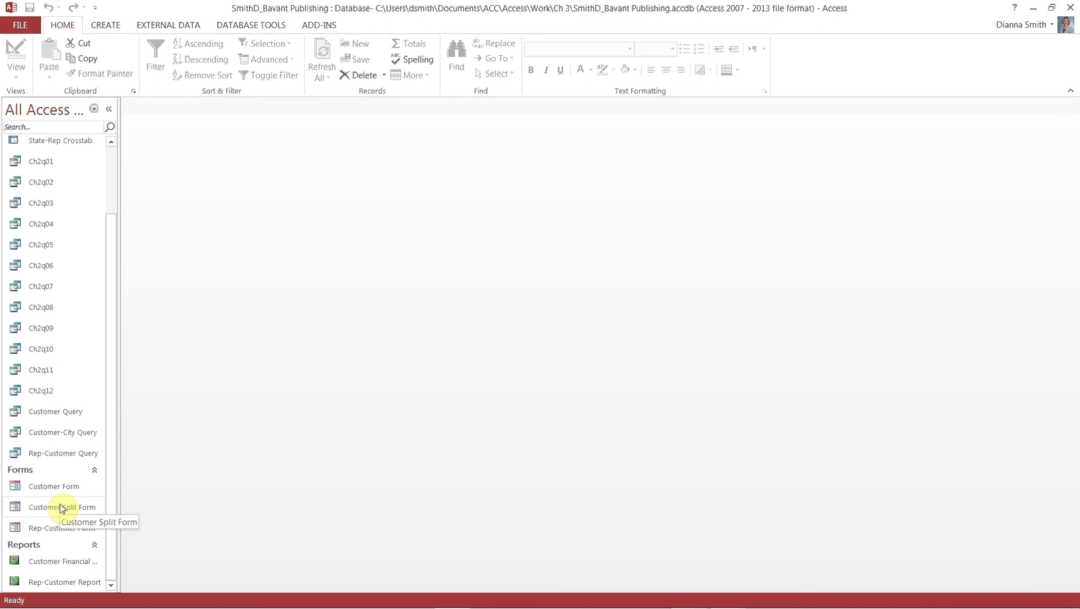
{"action": "right_click", "coordinate": [60, 506]}
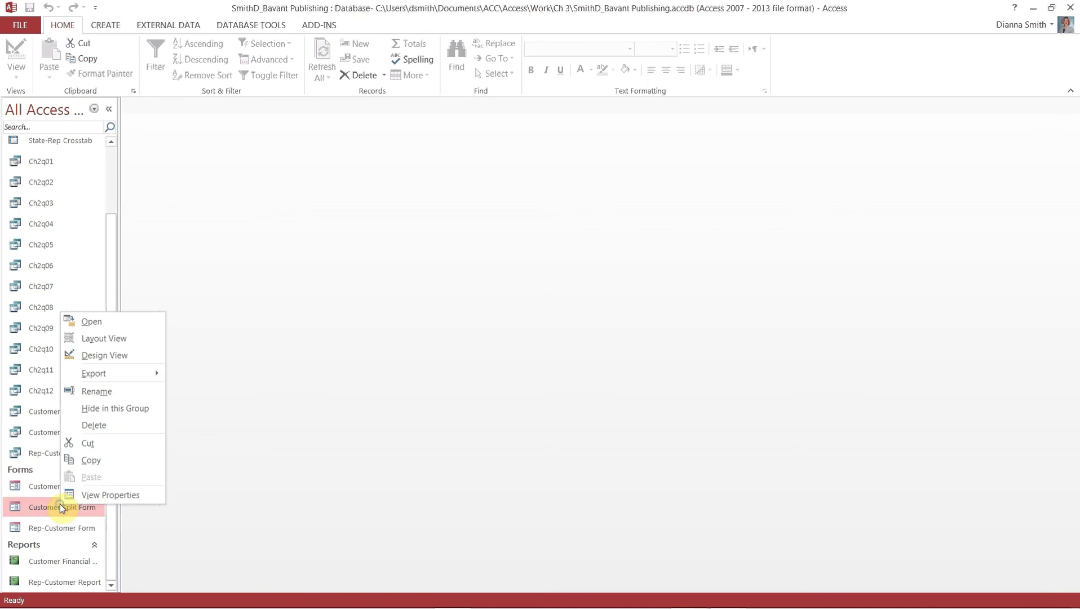
{"action": "left_click", "coordinate": [89, 323]}
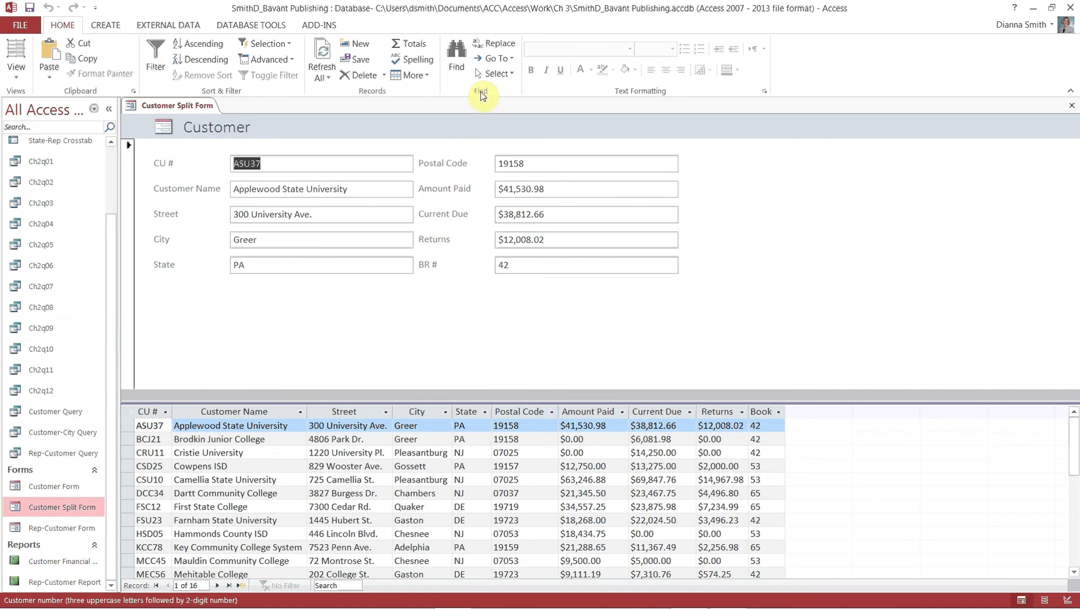
Step: Find customer PLI22 with the Find dialog, then cancel the dialog
{"action": "left_click", "coordinate": [460, 68]}
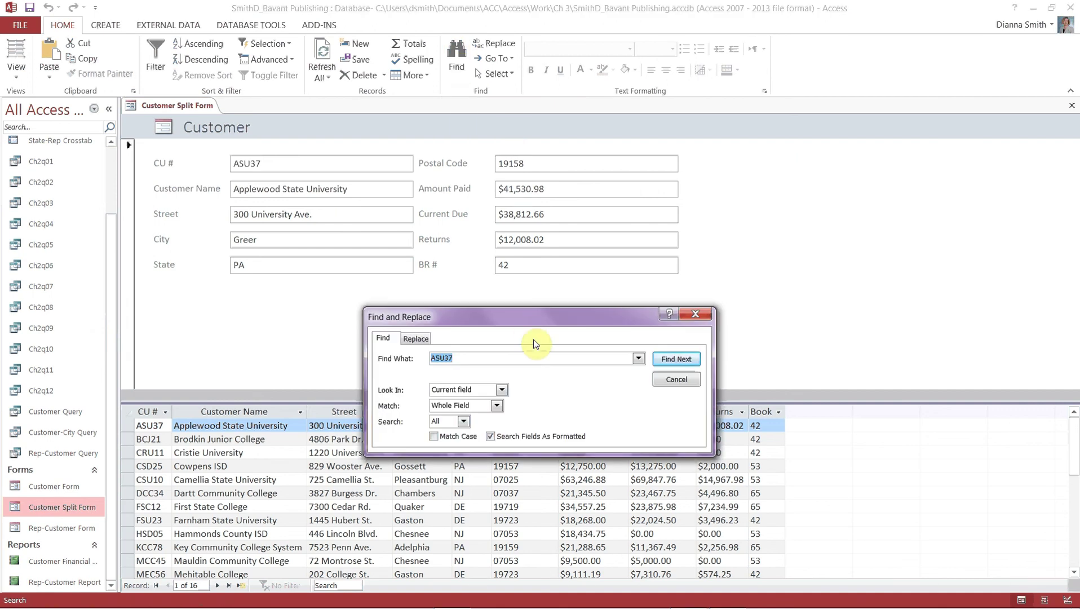
{"action": "type", "text": "PLI22"}
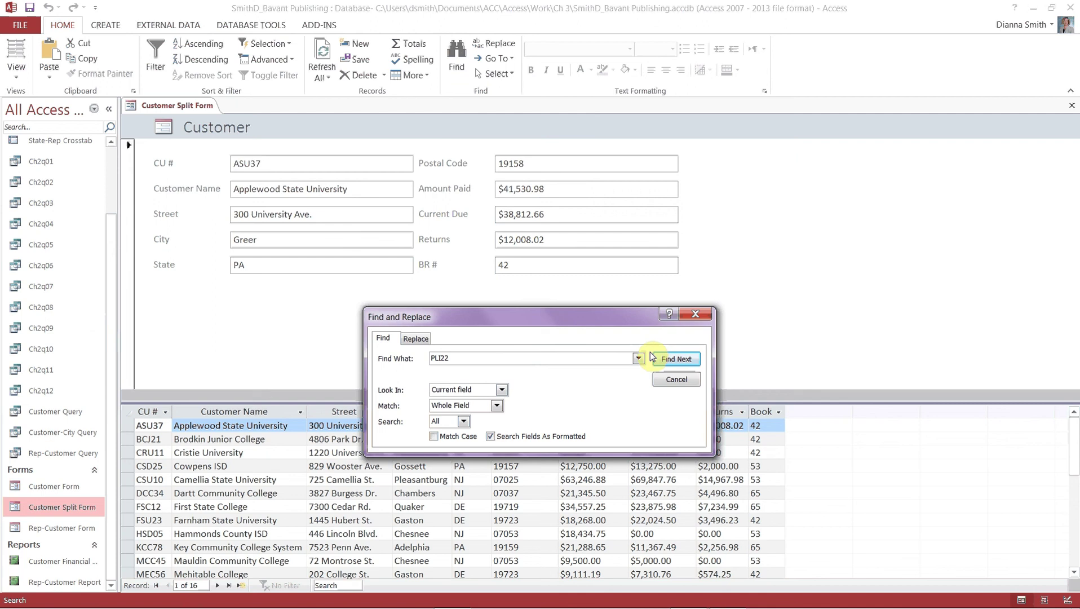
{"action": "left_click", "coordinate": [666, 365]}
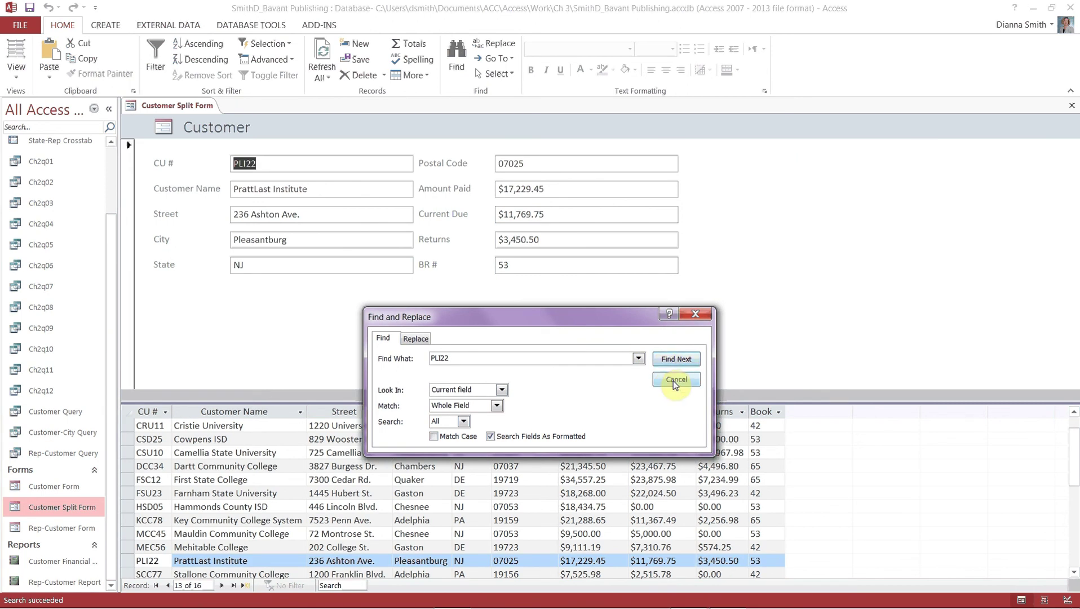
{"action": "left_click", "coordinate": [676, 379]}
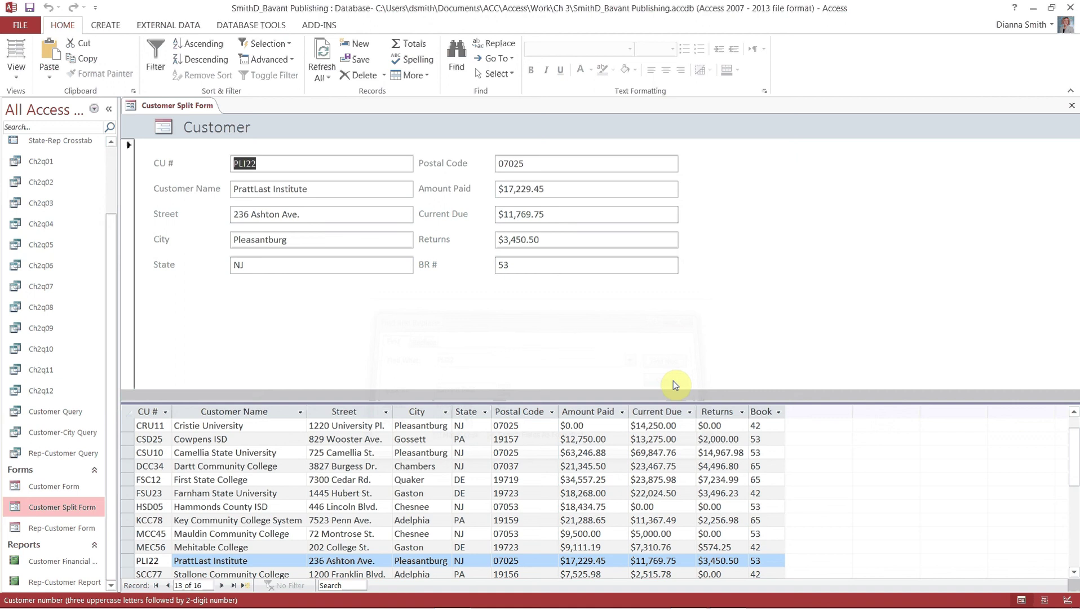
Step: Insert a hyphen to make the PLI22 name 'Pratt-Last Institute', save it, and close the Customer Split Form
{"action": "left_click", "coordinate": [257, 189]}
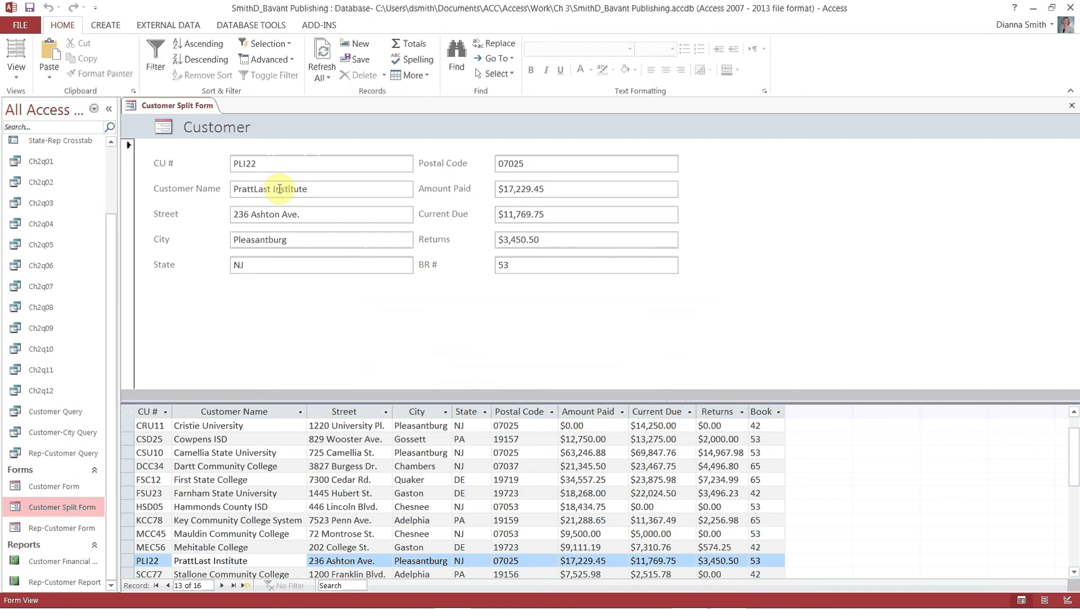
{"action": "type", "text": "-"}
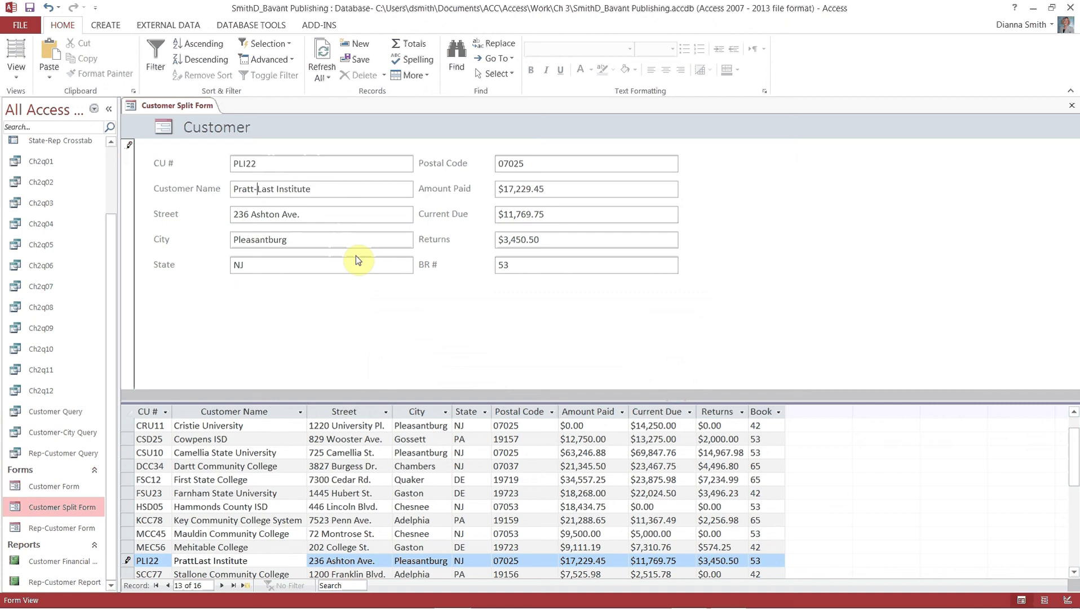
{"action": "key", "text": "Tab"}
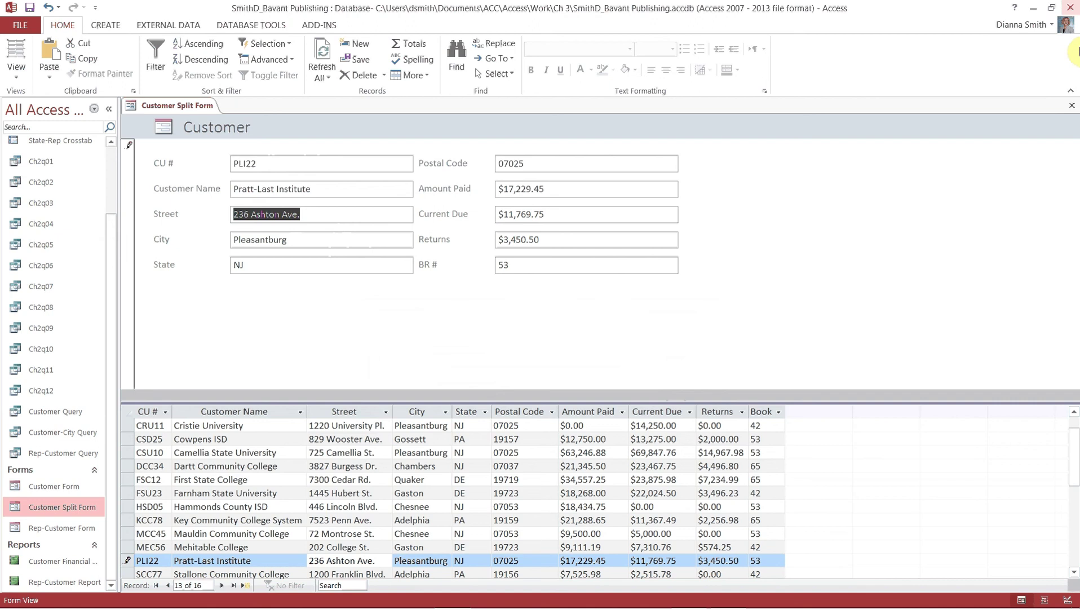
{"action": "left_click", "coordinate": [1072, 105]}
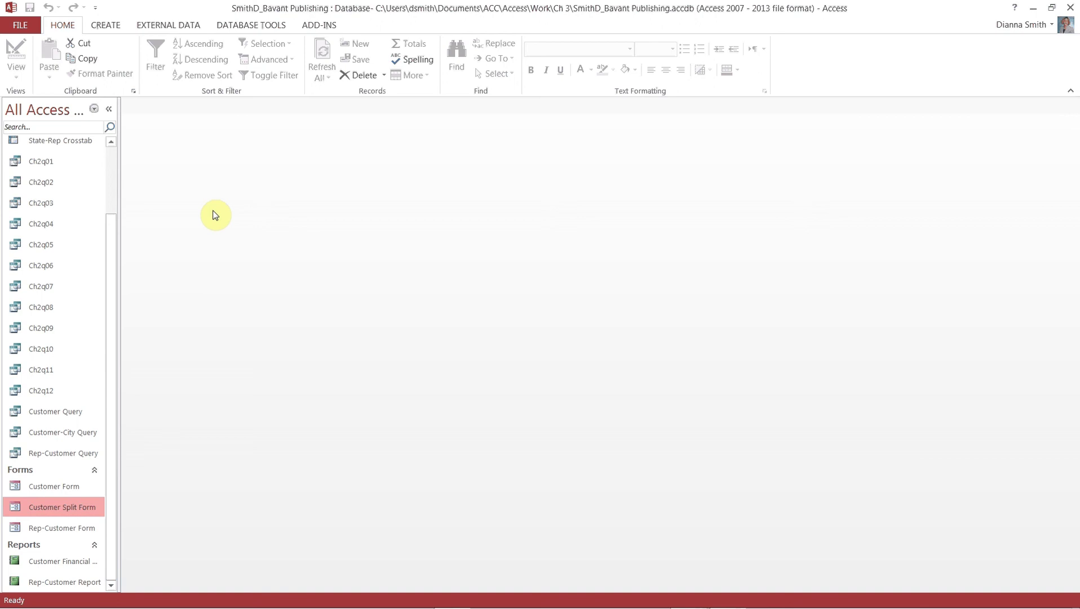
Step: Reopen the Customer Split Form from the Navigation Pane, showing record 1 of 16
{"action": "right_click", "coordinate": [65, 509]}
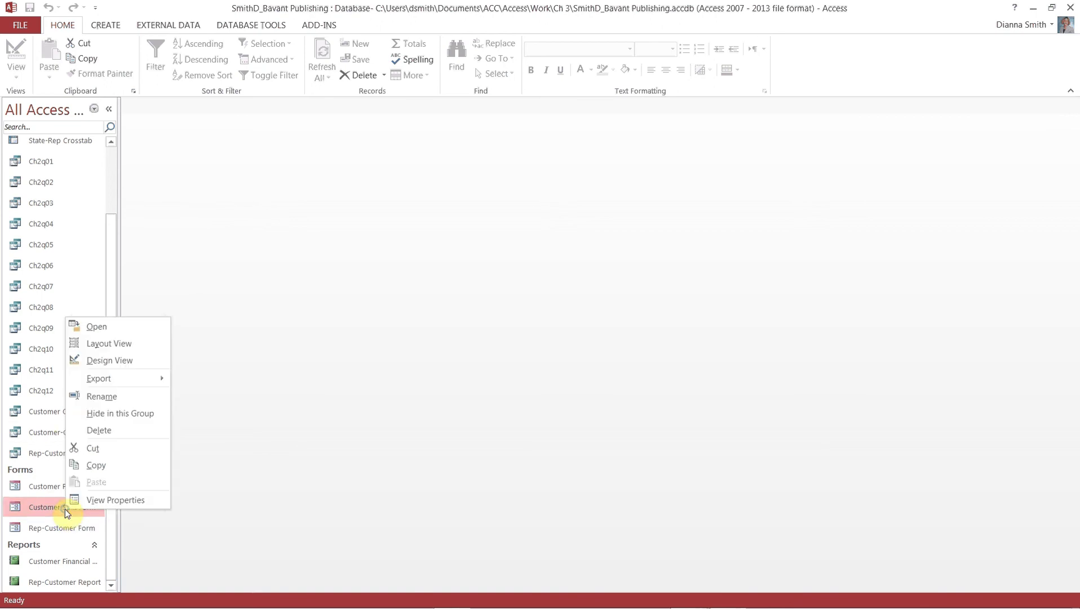
{"action": "left_click", "coordinate": [93, 330]}
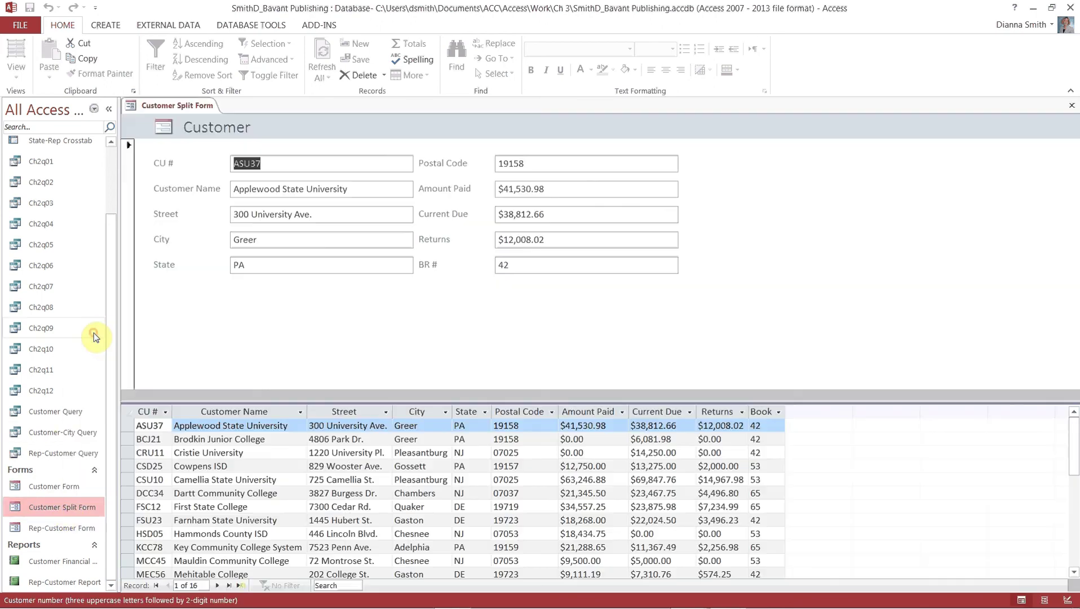